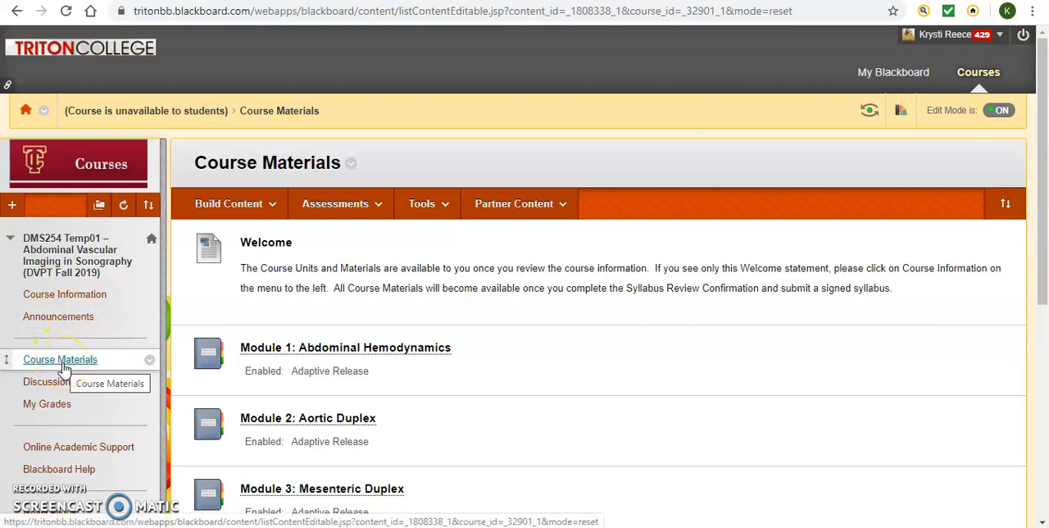
pyautogui.click(60, 359)
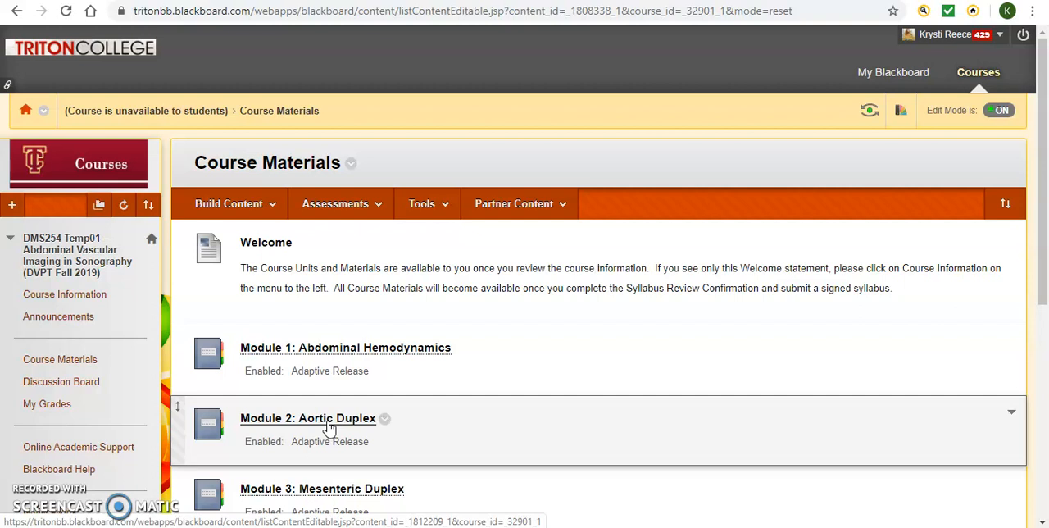
pyautogui.click(267, 210)
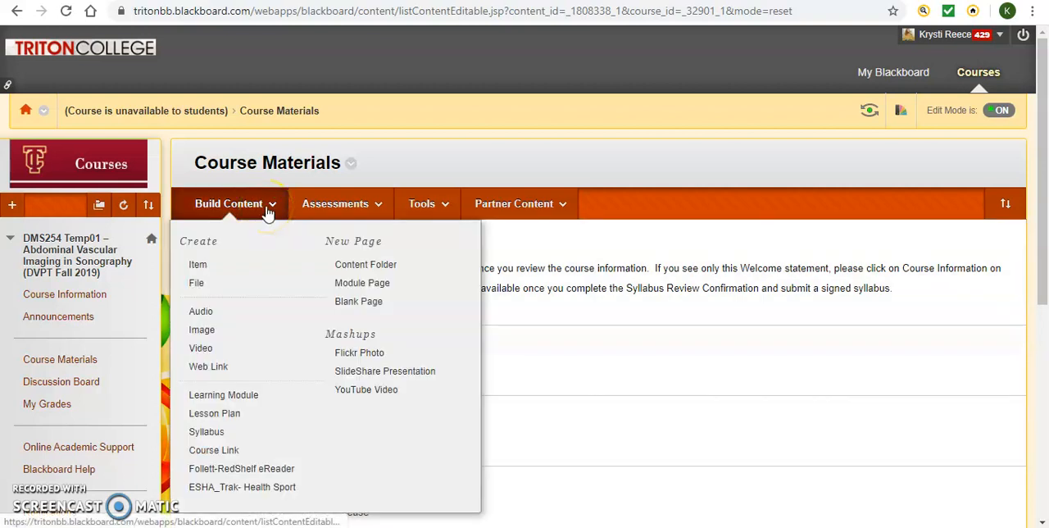
pyautogui.click(235, 397)
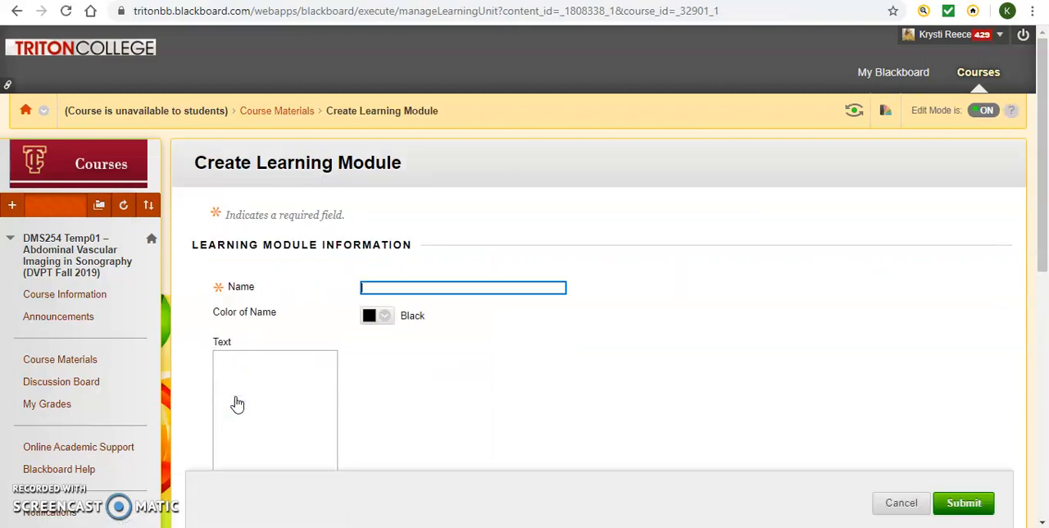
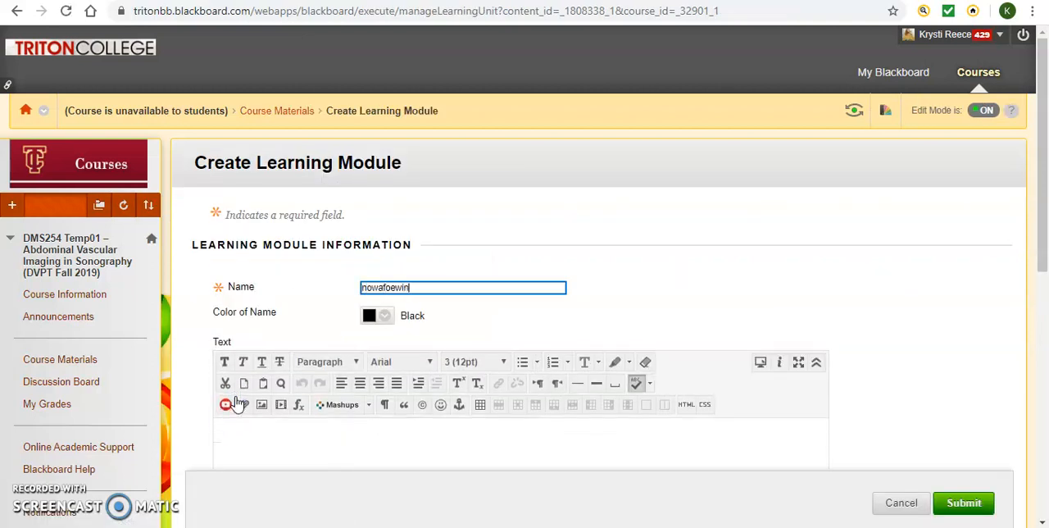
pyautogui.moveTo(1043, 218); pyautogui.dragTo(1044, 291)
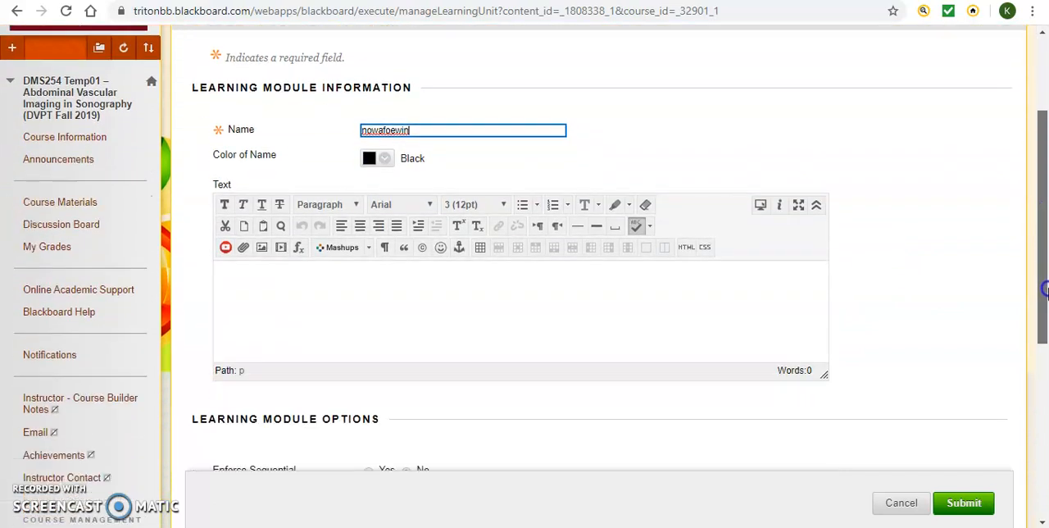
pyautogui.moveTo(1044, 238); pyautogui.dragTo(1044, 340)
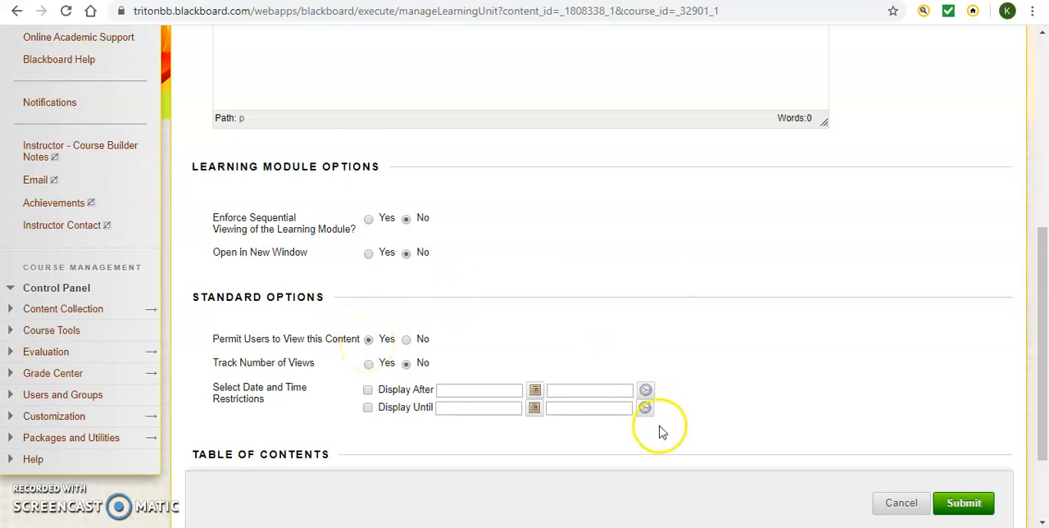
pyautogui.click(980, 508)
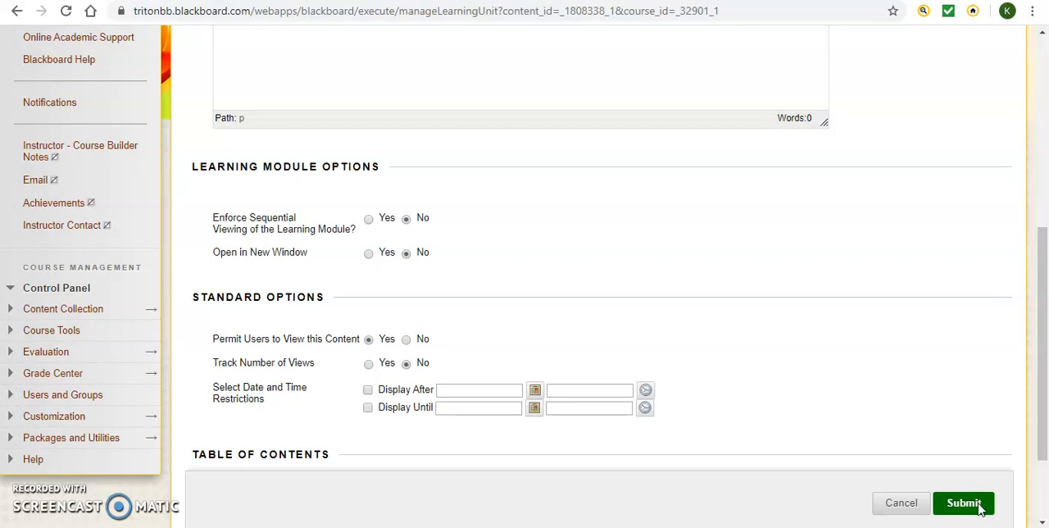
pyautogui.click(903, 506)
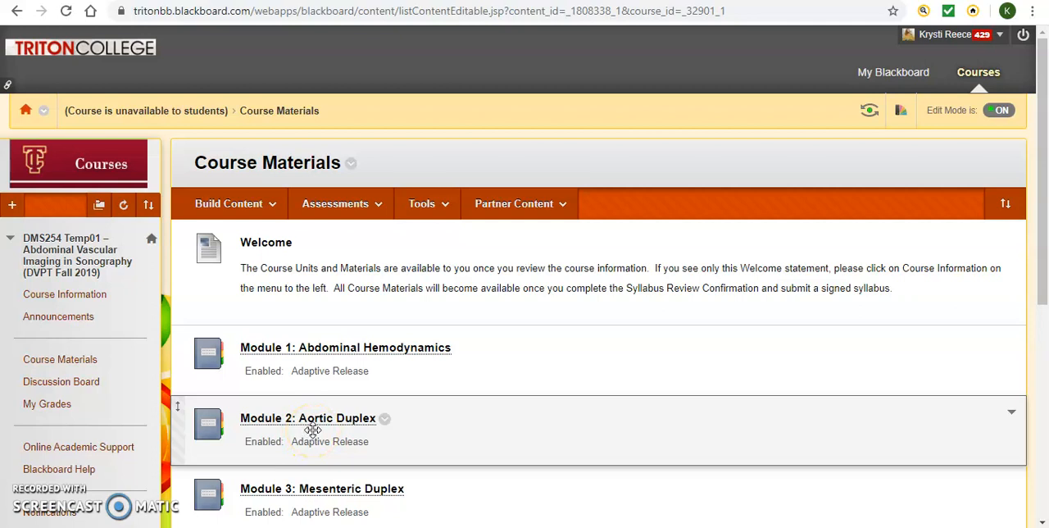
# Open Module 2: Aortic Duplex and examine its overview, attached materials, assignments, quiz and discussion board link.
pyautogui.click(314, 423)
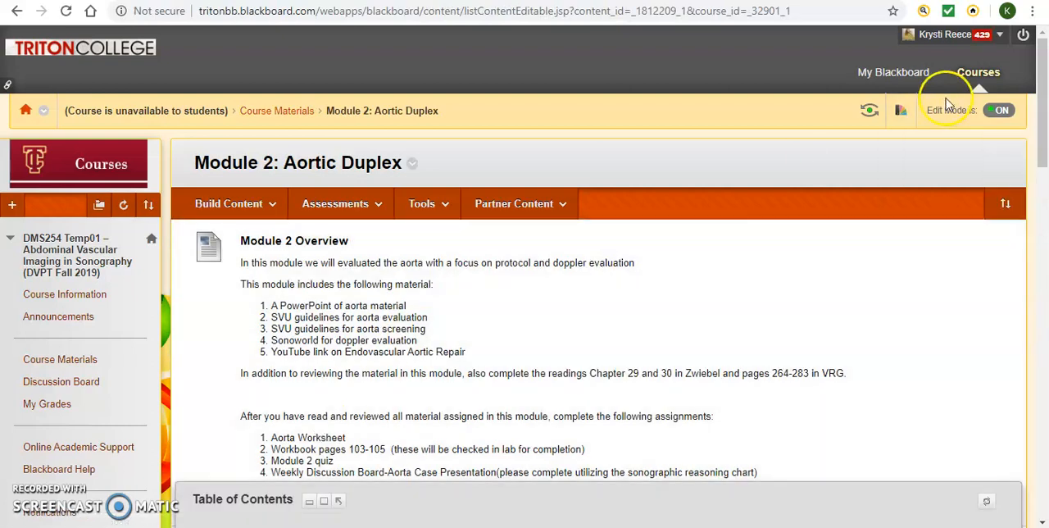
pyautogui.moveTo(1042, 107)
pyautogui.mouseDown()
pyautogui.moveTo(1045, 454)
pyautogui.moveTo(1046, 112)
pyautogui.mouseUp()
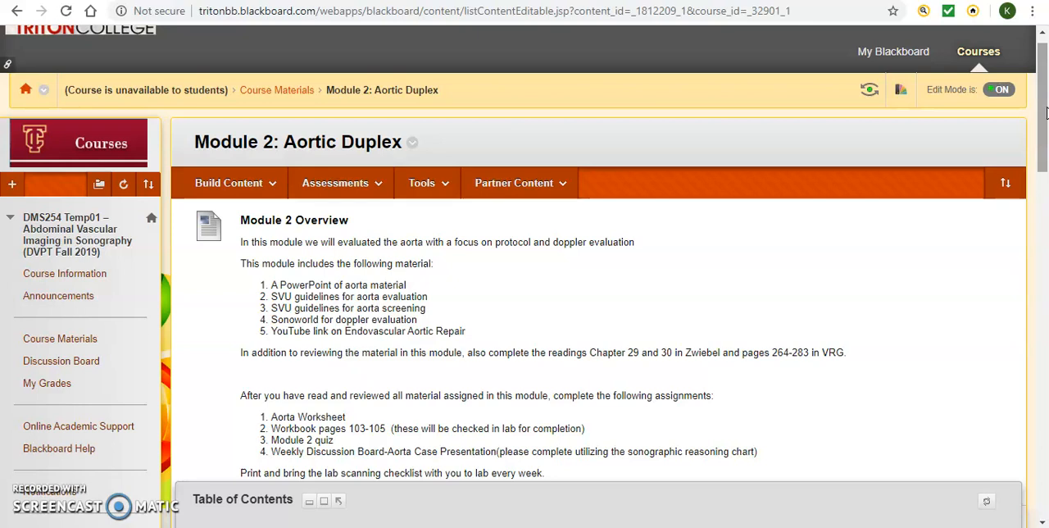
pyautogui.moveTo(1045, 112); pyautogui.dragTo(1043, 134)
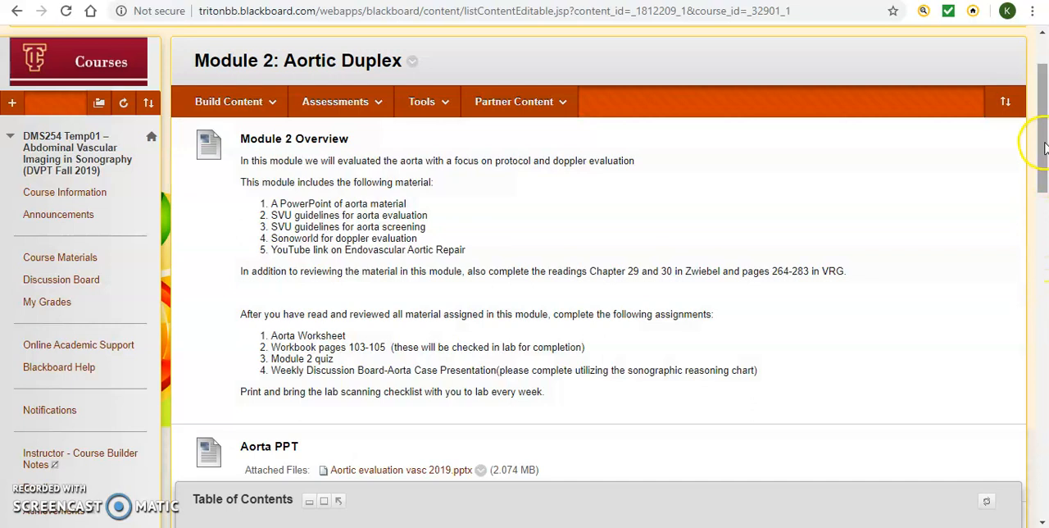
pyautogui.moveTo(1044, 146); pyautogui.dragTo(1044, 231)
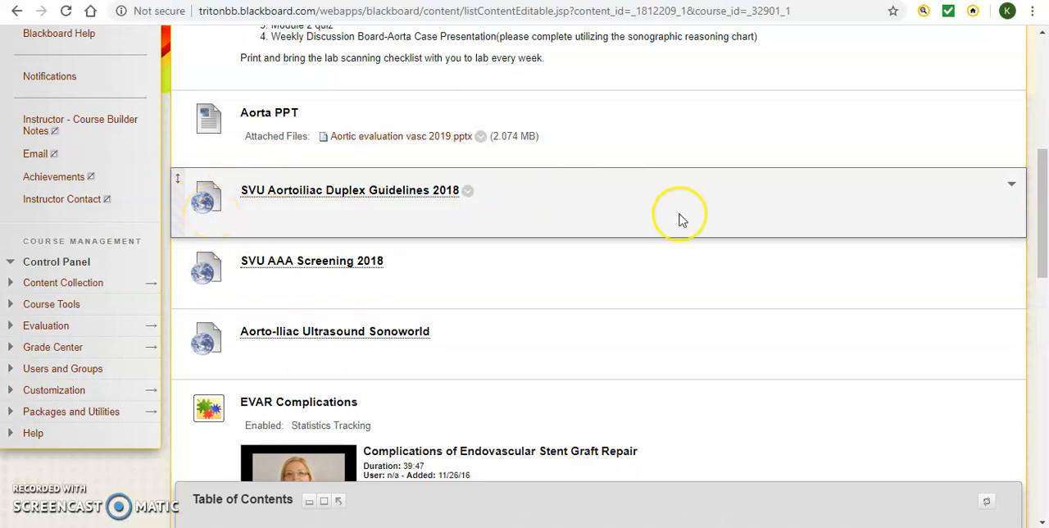
pyautogui.moveTo(1043, 188); pyautogui.dragTo(1045, 269)
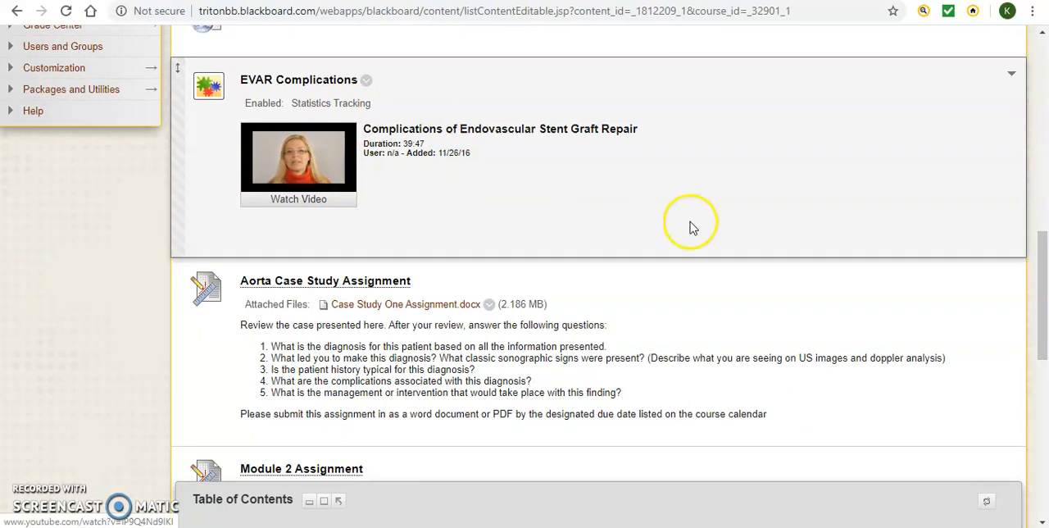
pyautogui.moveTo(1041, 264); pyautogui.dragTo(1047, 327)
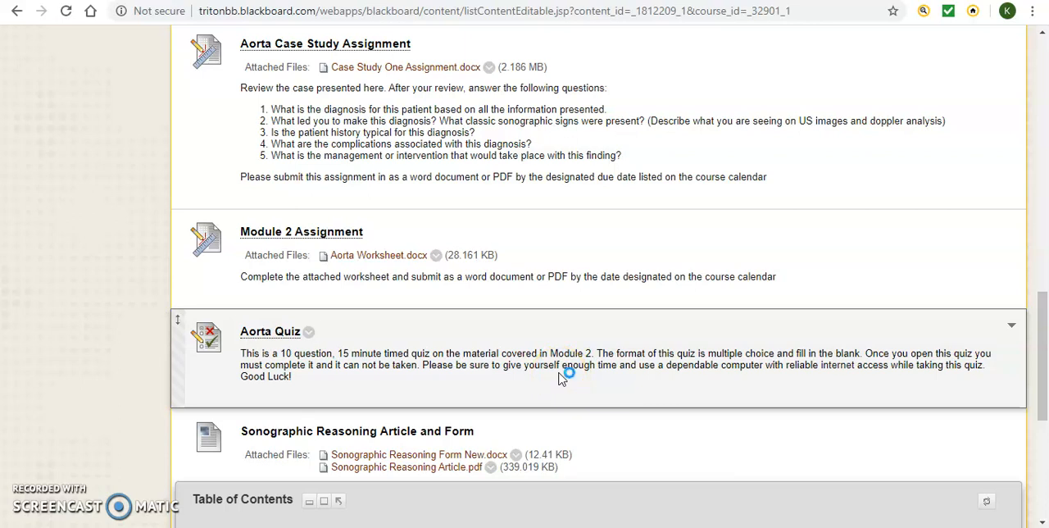
pyautogui.moveTo(1040, 328); pyautogui.dragTo(1045, 427)
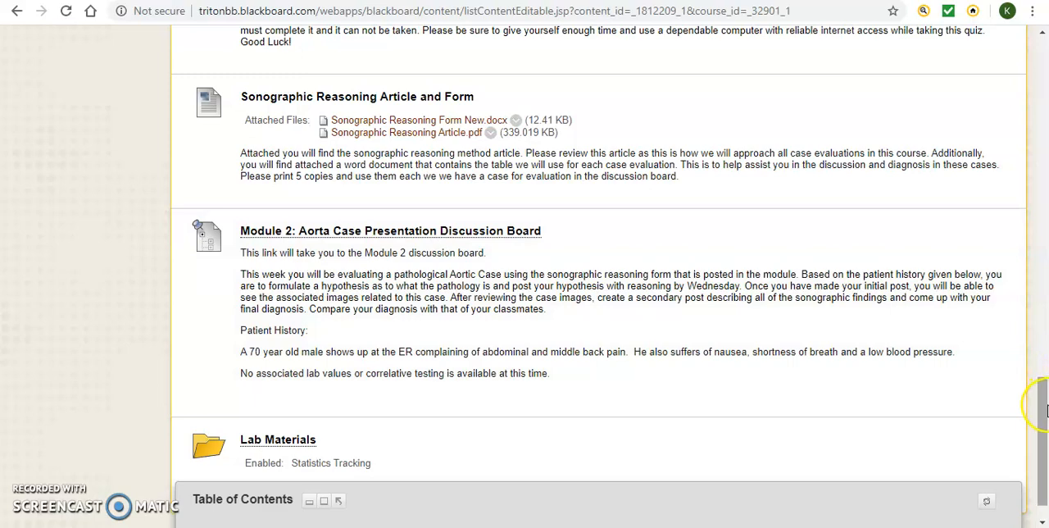
# Start a new content item in Module 2: Aortic Duplex and name it "Module 2 Overview".
pyautogui.moveTo(1044, 410); pyautogui.dragTo(1011, 104)
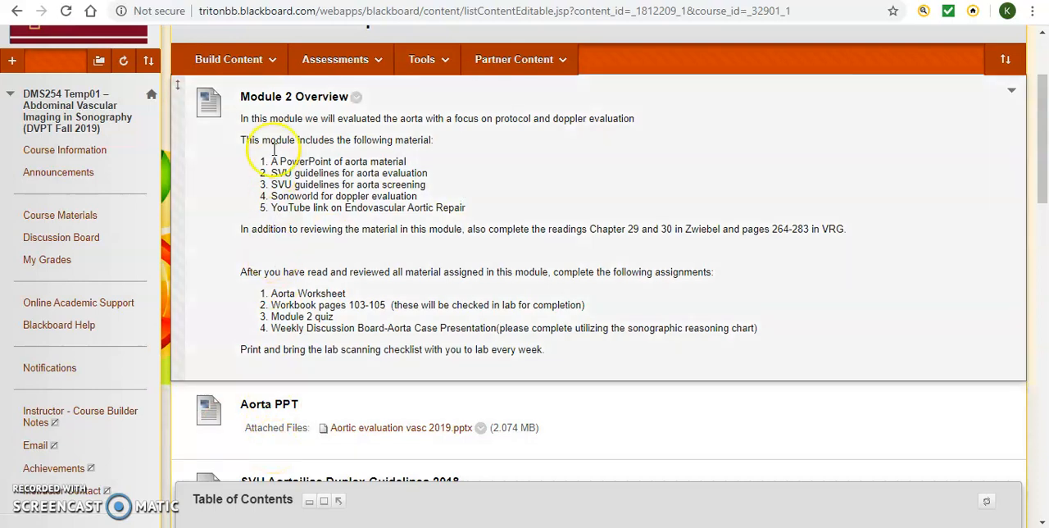
pyautogui.click(267, 63)
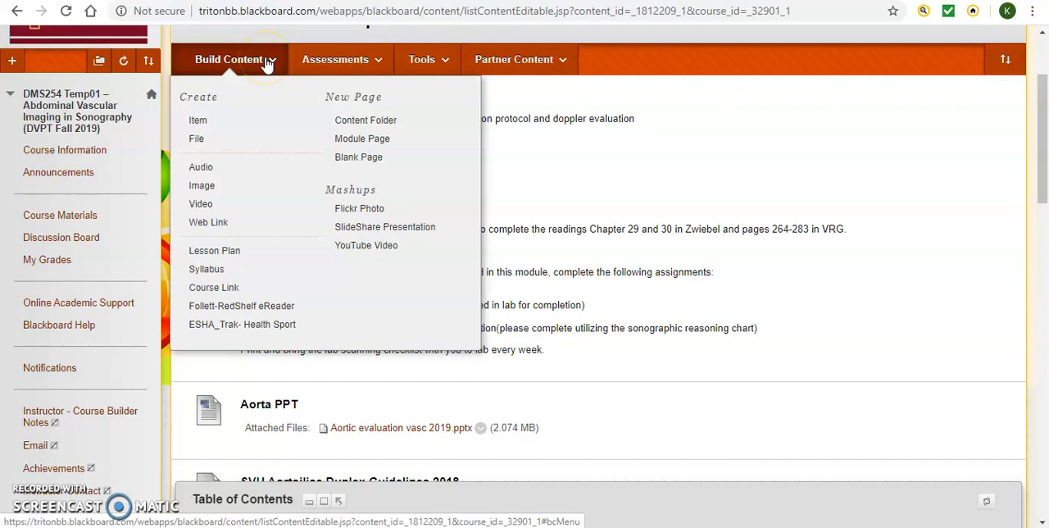
pyautogui.click(204, 121)
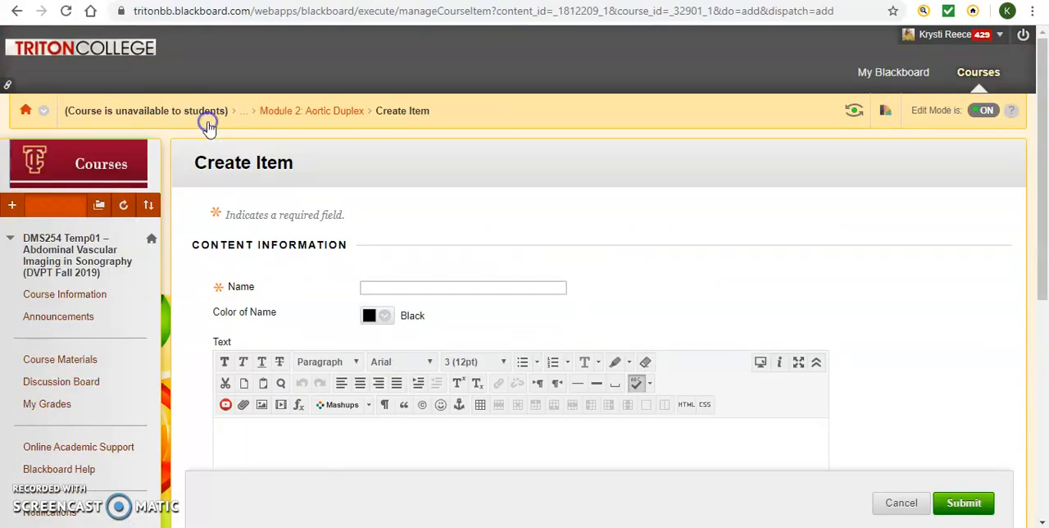
pyautogui.write('M')
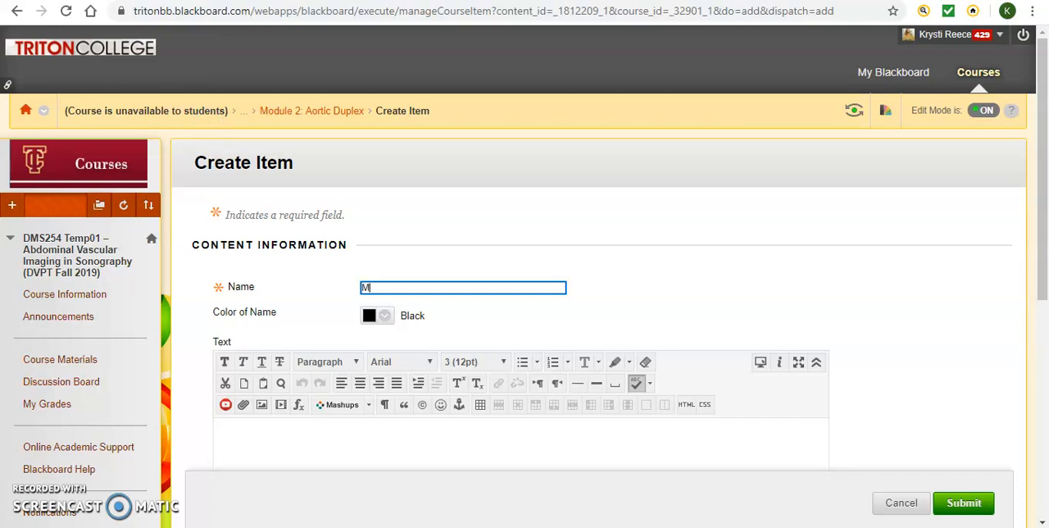
pyautogui.write('odule 2 Overview')
# Enter "Just an example" and, on a new line, "DO XYZ" as the item's text, and submit the item.
pyautogui.scroll(-2, 525, 303)
pyautogui.click(222, 271)
pyautogui.write('Just an examp')
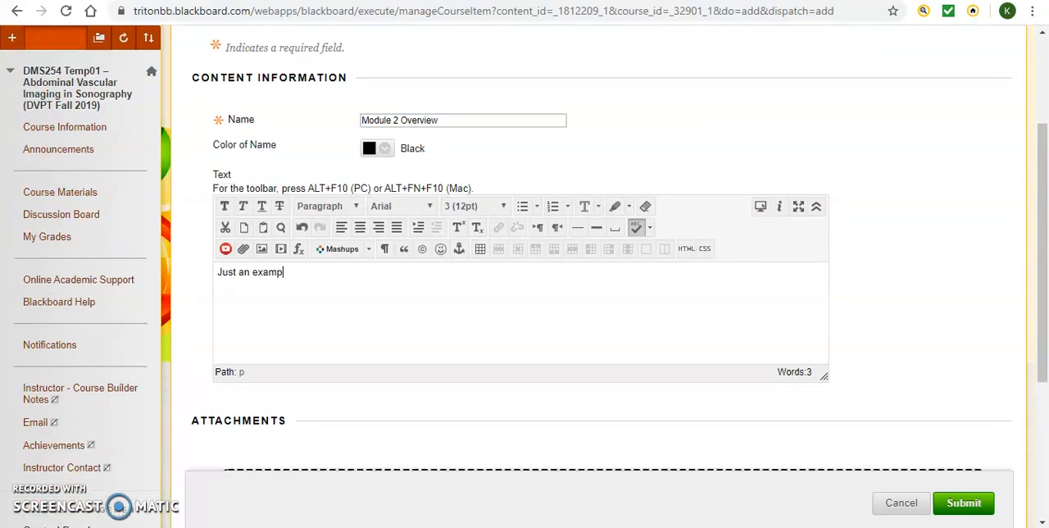
pyautogui.write('le DO XYZ')
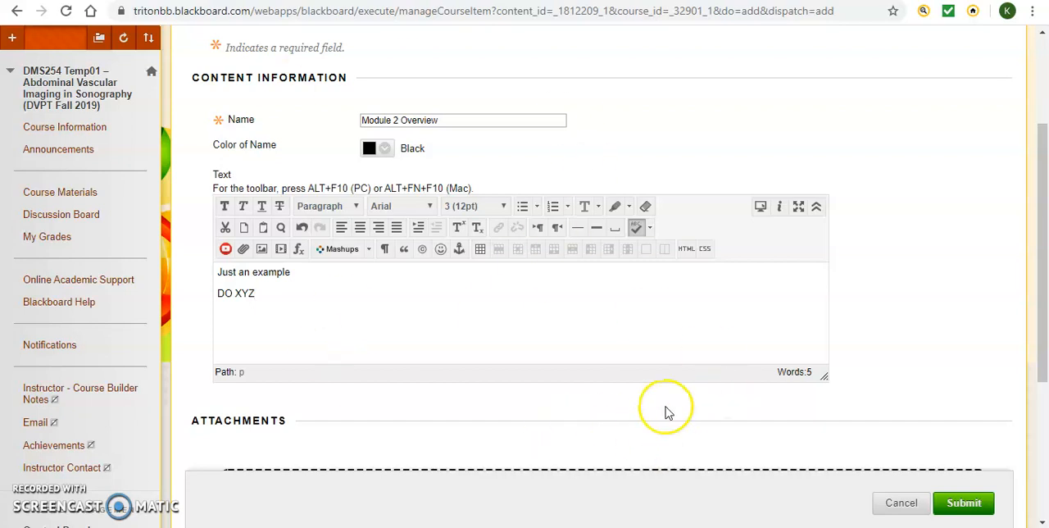
pyautogui.click(983, 501)
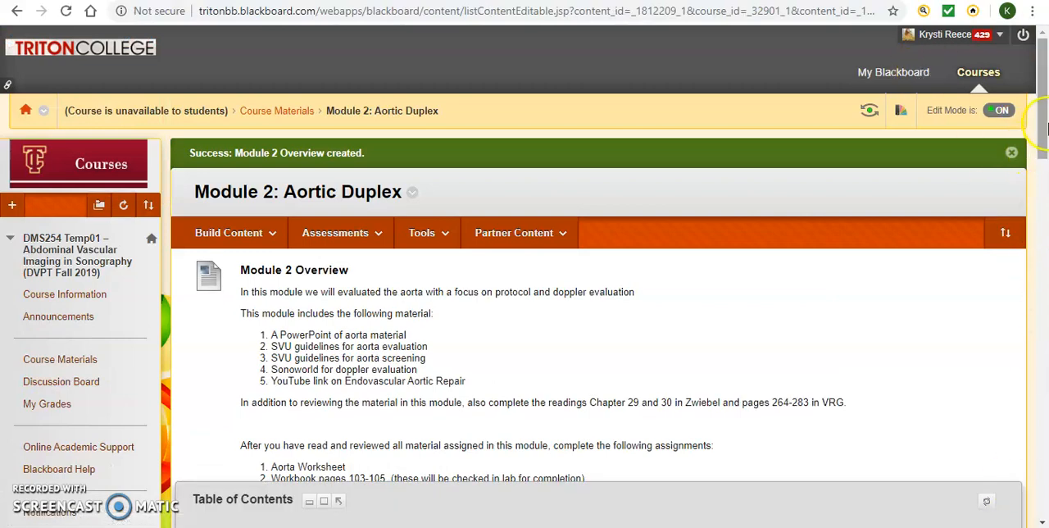
pyautogui.moveTo(1038, 99); pyautogui.dragTo(1042, 508)
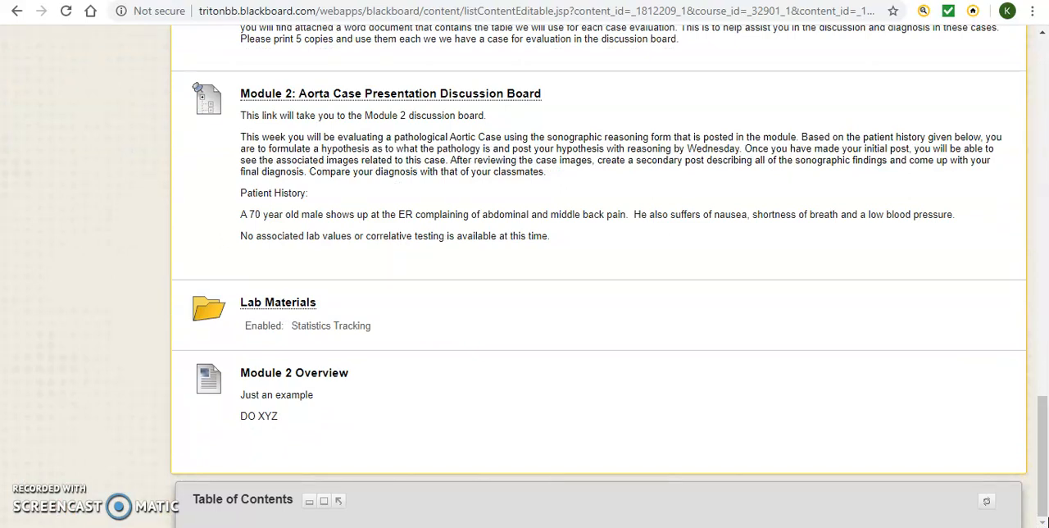
# Start a new file entry in Module 2: Aortic Duplex and name it "Aorta PowerPoint".
pyautogui.moveTo(1034, 427); pyautogui.dragTo(1044, 120)
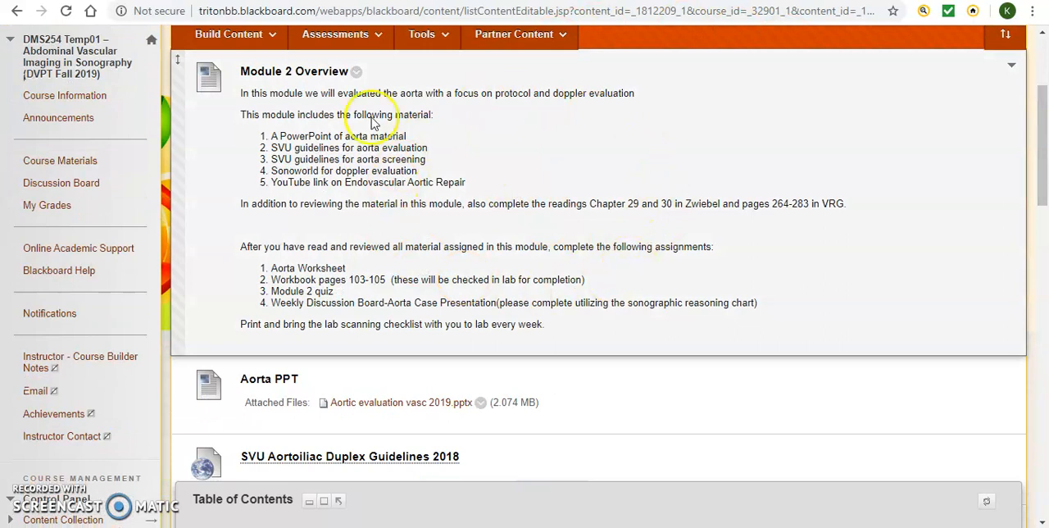
pyautogui.click(248, 39)
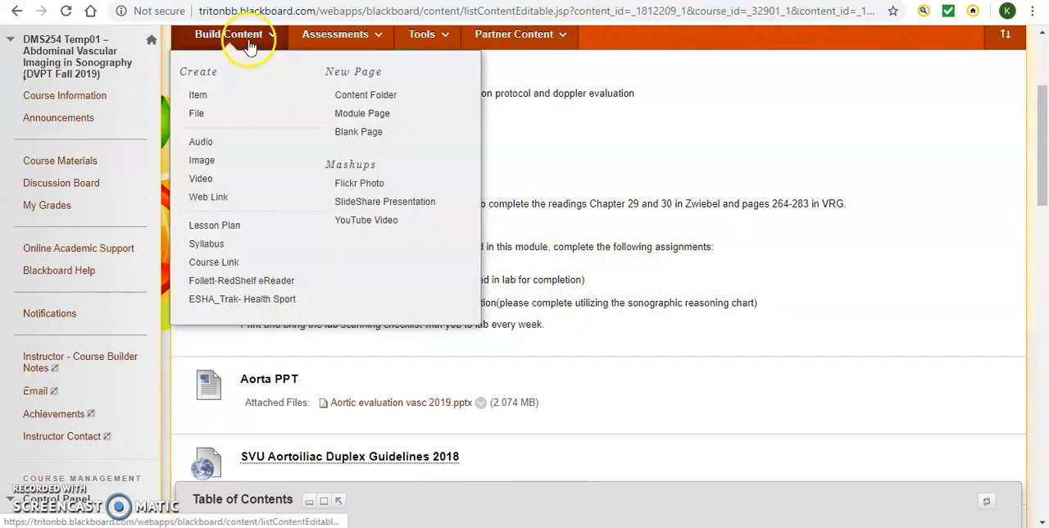
pyautogui.click(200, 118)
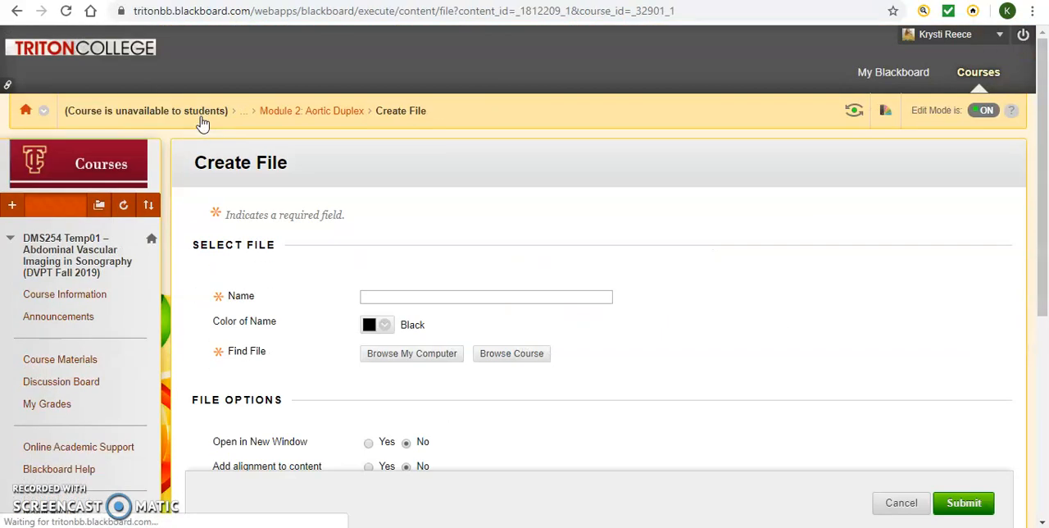
pyautogui.write('Ao')
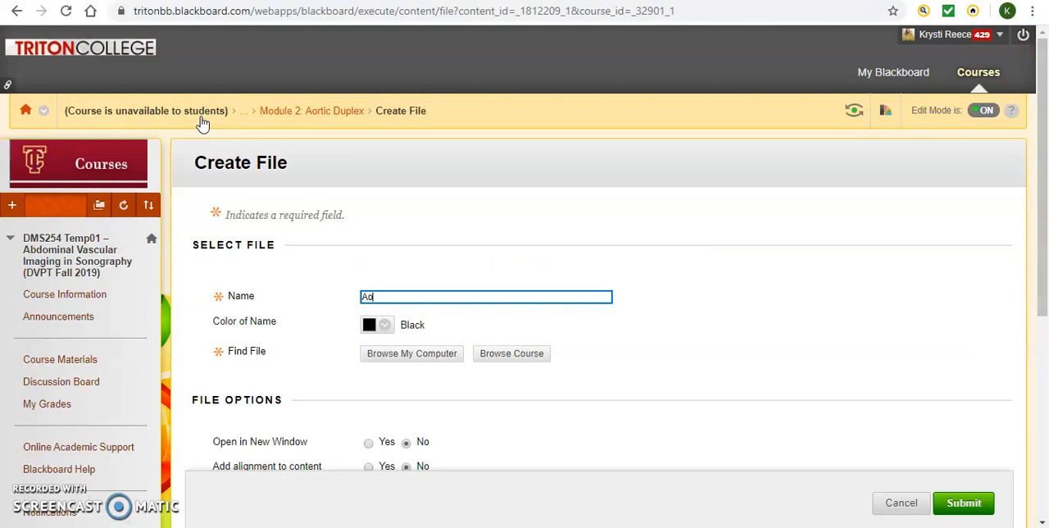
pyautogui.write('rta PowerPoint')
# Attach "DMS 252 Spring 2019 Syllabus Updated 315 (2).docx" from the computer's Downloads folder and submit the file entry.
pyautogui.click(412, 353)
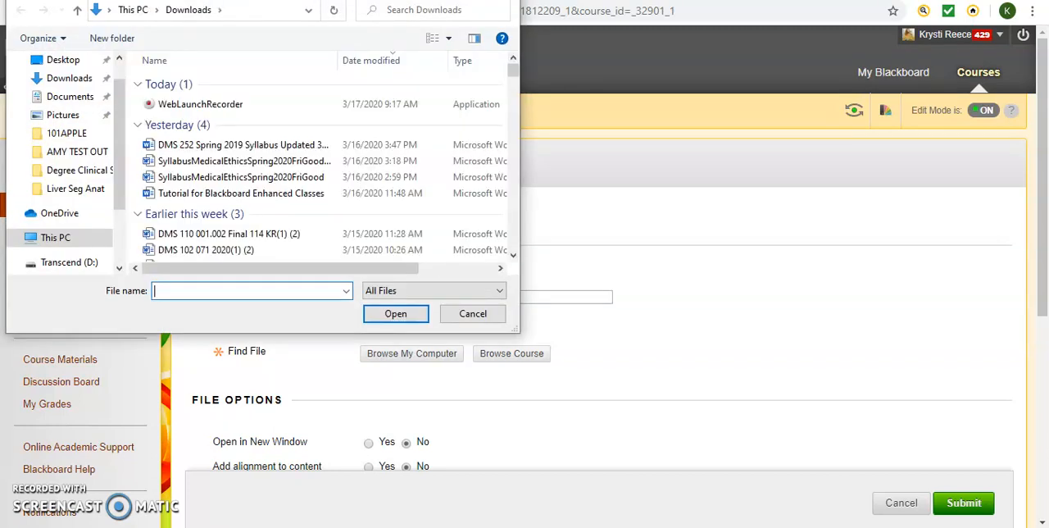
pyautogui.click(303, 145)
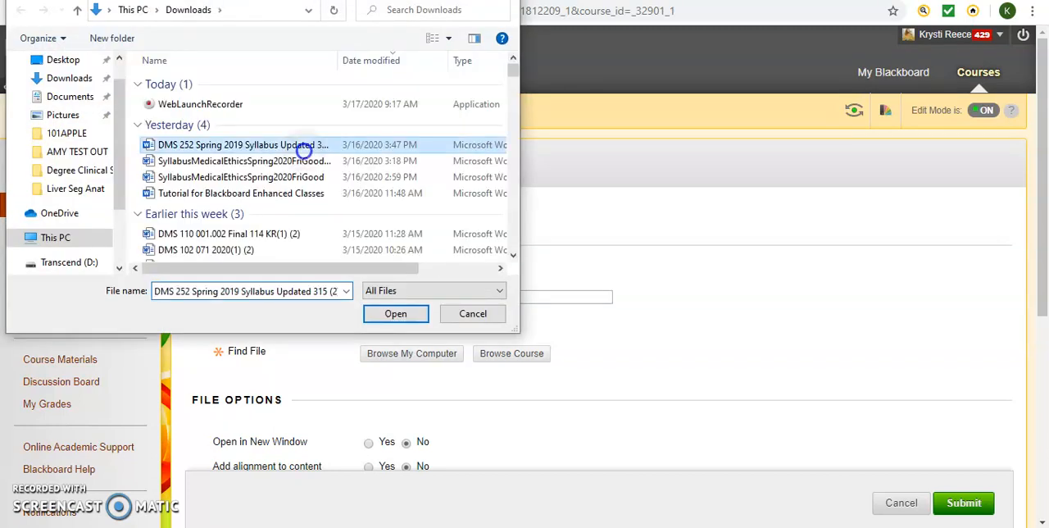
pyautogui.click(395, 314)
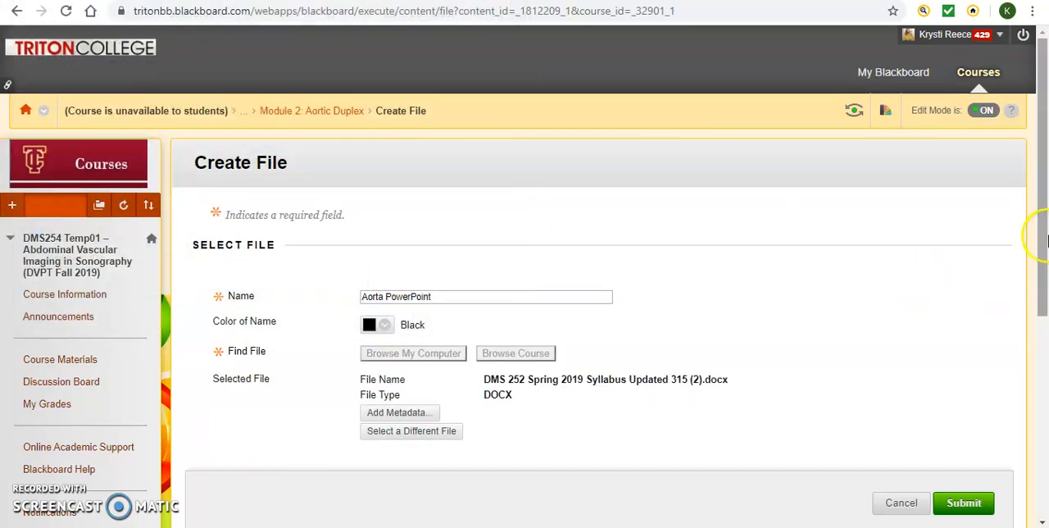
pyautogui.moveTo(1045, 237); pyautogui.dragTo(1044, 374)
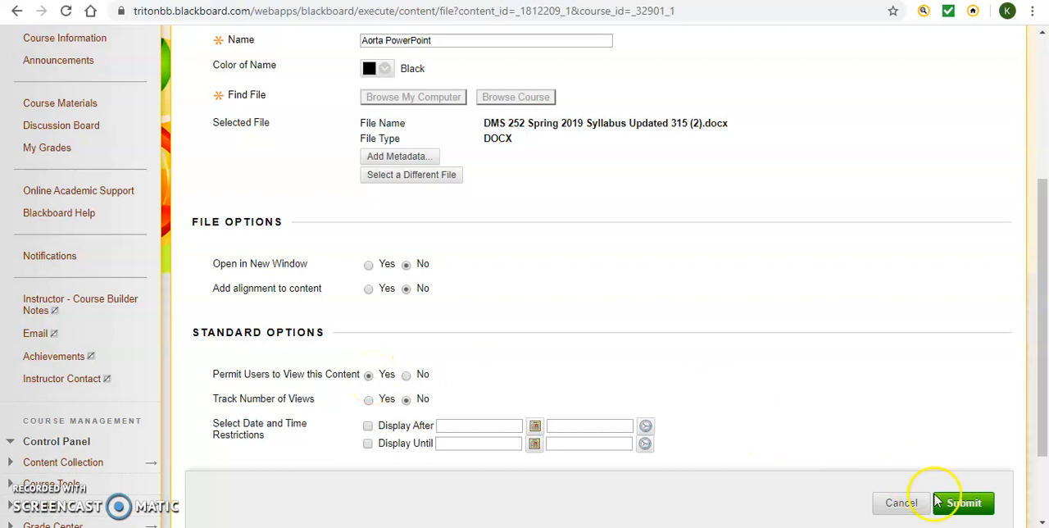
pyautogui.click(964, 504)
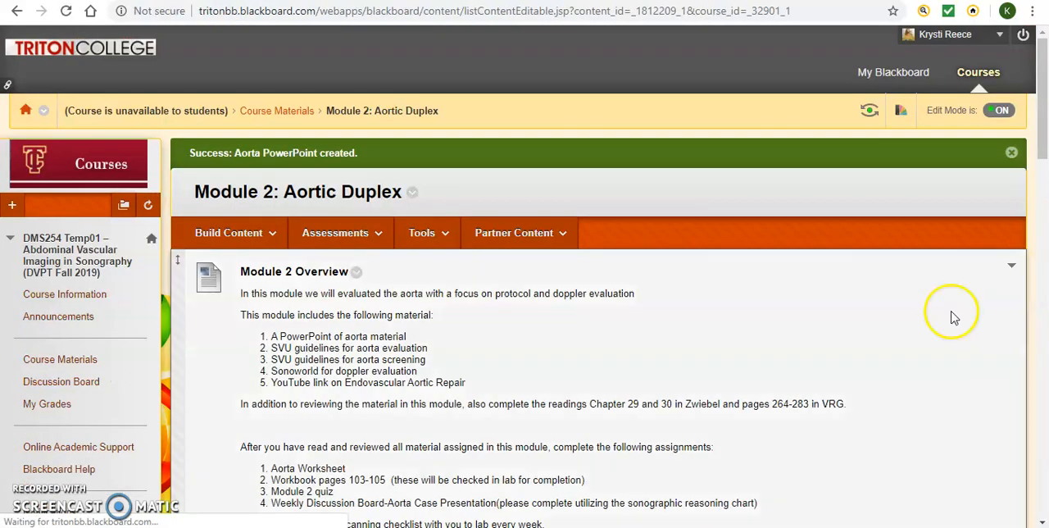
pyautogui.moveTo(1041, 78); pyautogui.dragTo(1045, 473)
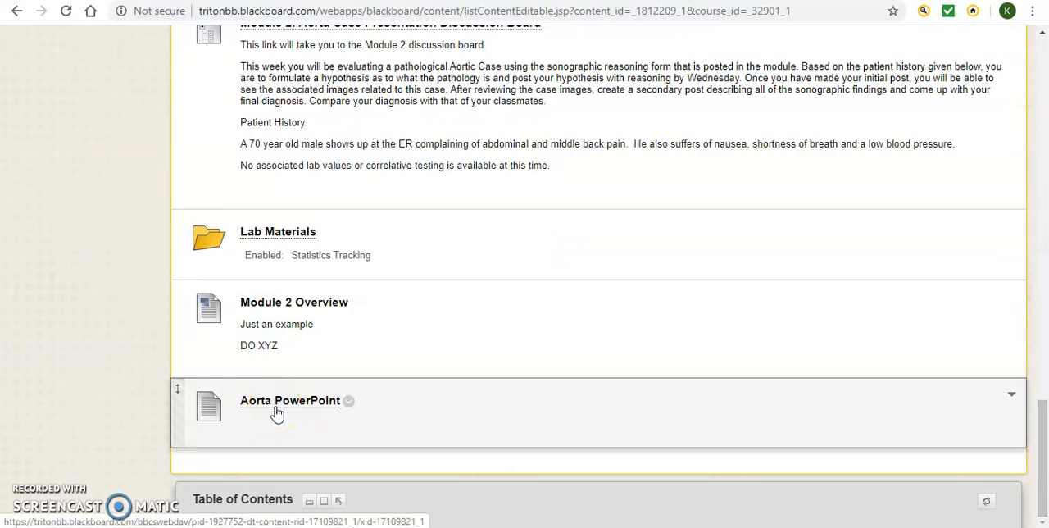
pyautogui.moveTo(1046, 441); pyautogui.dragTo(1045, 81)
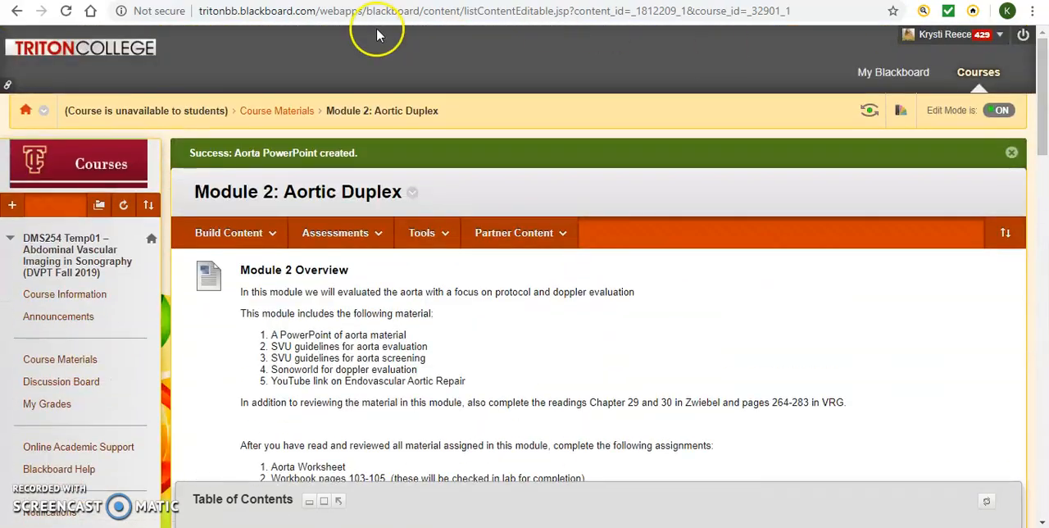
pyautogui.click(205, 225)
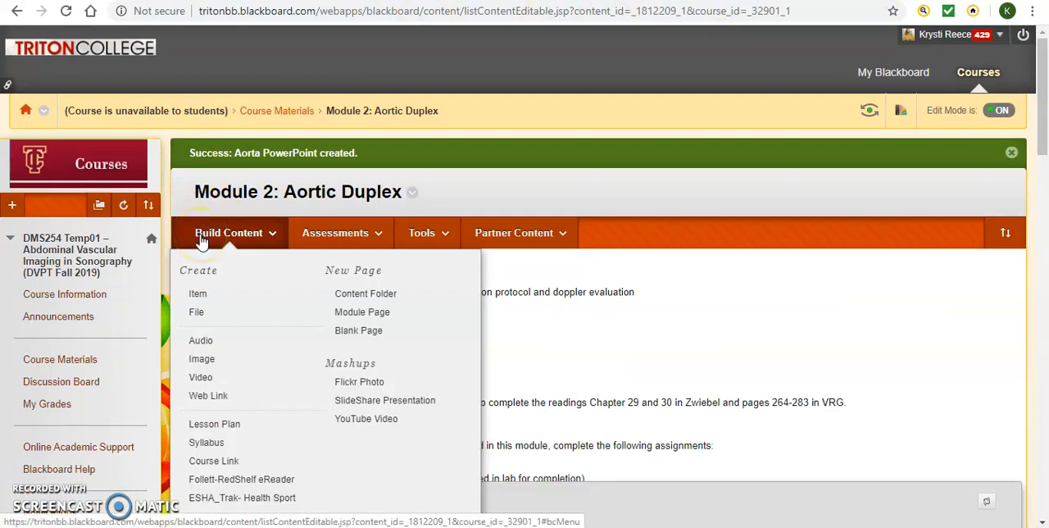
pyautogui.click(202, 357)
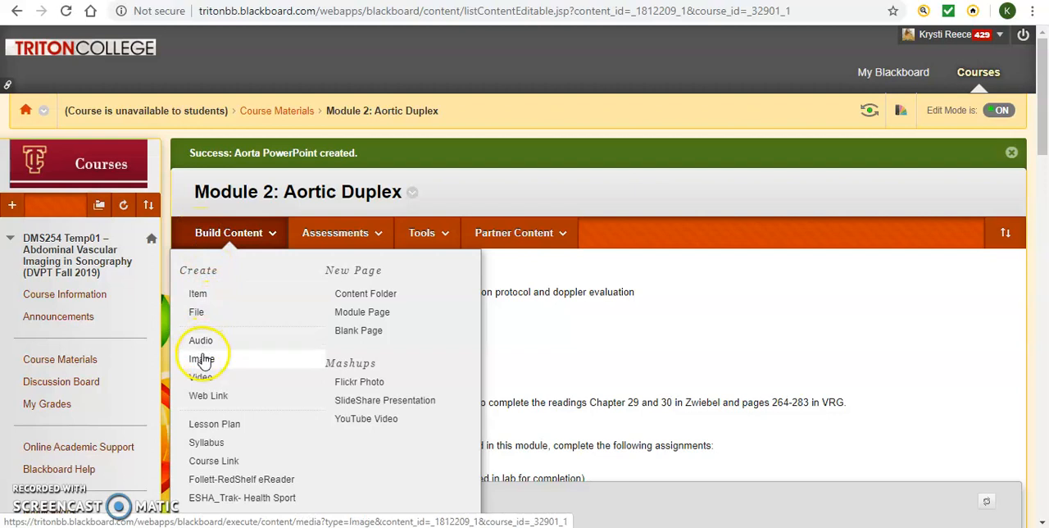
pyautogui.click(208, 396)
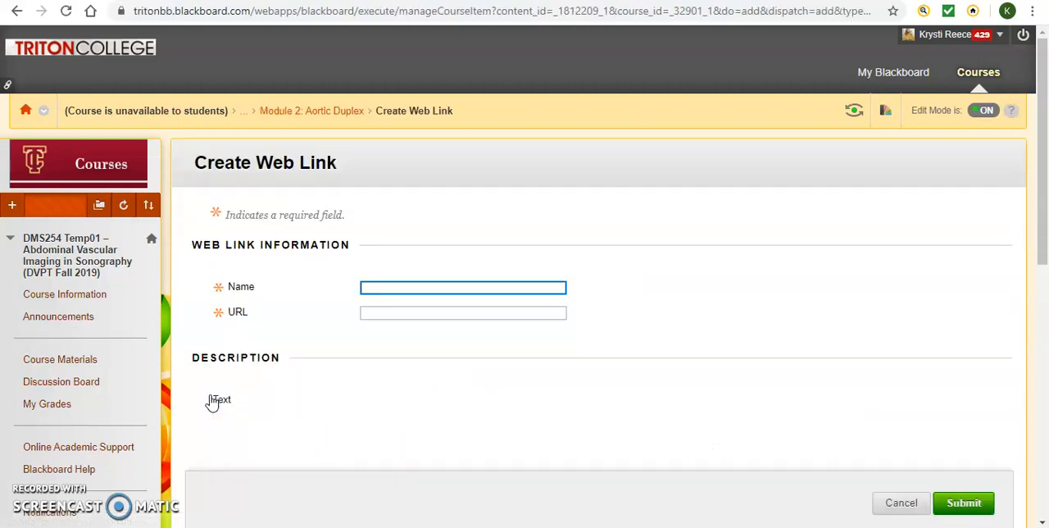
pyautogui.write('YOur')
pyautogui.press('BackSpace')
pyautogui.press('BackSpace')
pyautogui.press('BackSpace')
pyautogui.write('ou ')
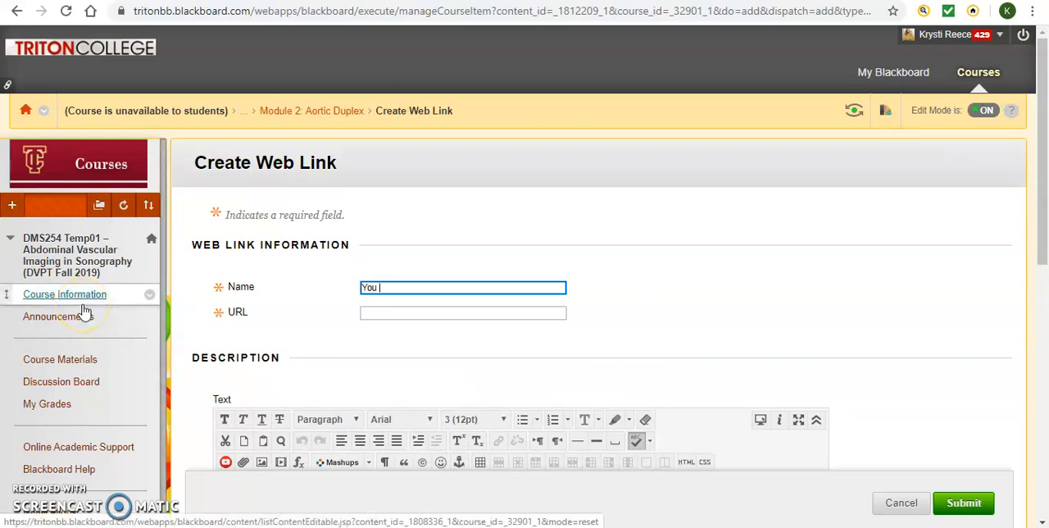
pyautogui.write('Tube Video')
pyautogui.click(405, 311)
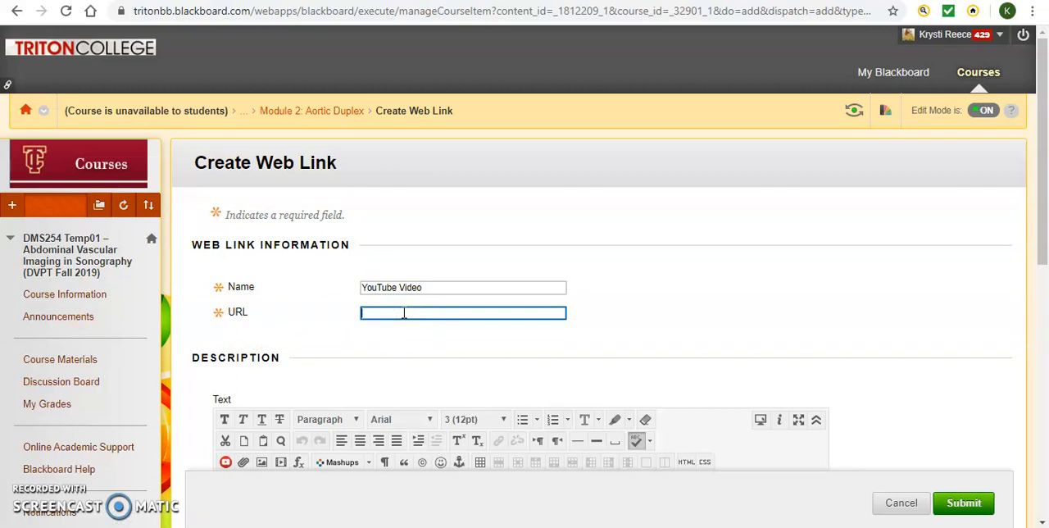
pyautogui.click(901, 502)
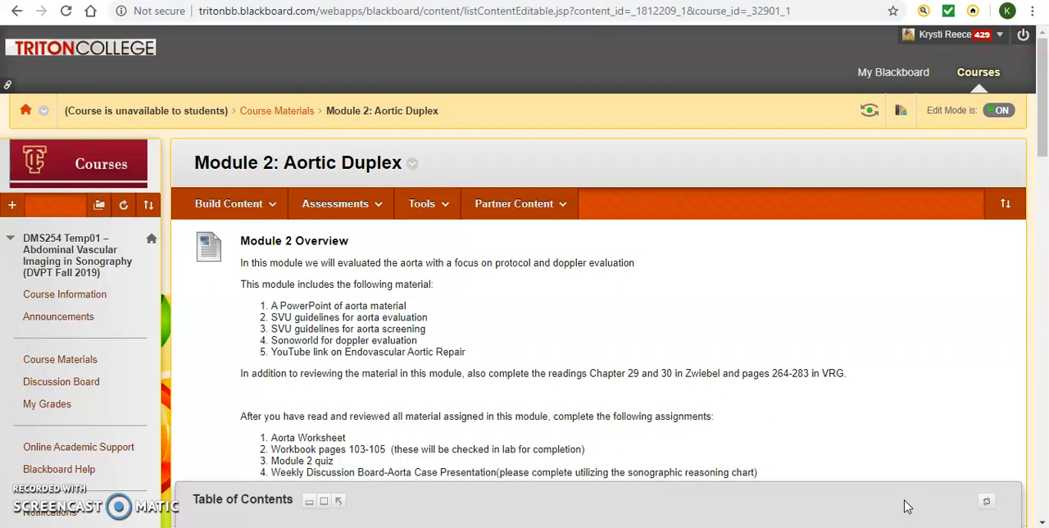
# Turn Edit Mode off to check how the module displays without editing, and turn it back on.
pyautogui.click(999, 117)
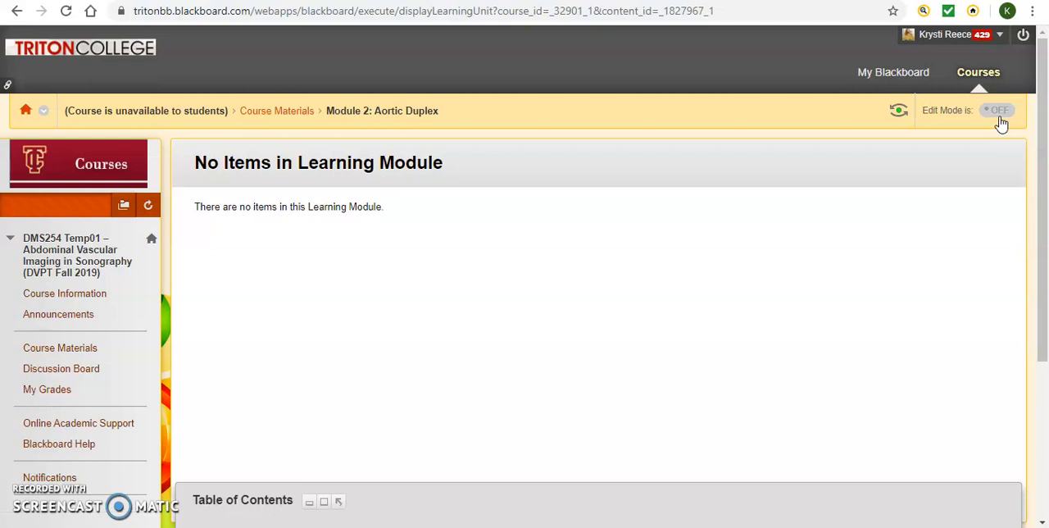
pyautogui.click(999, 117)
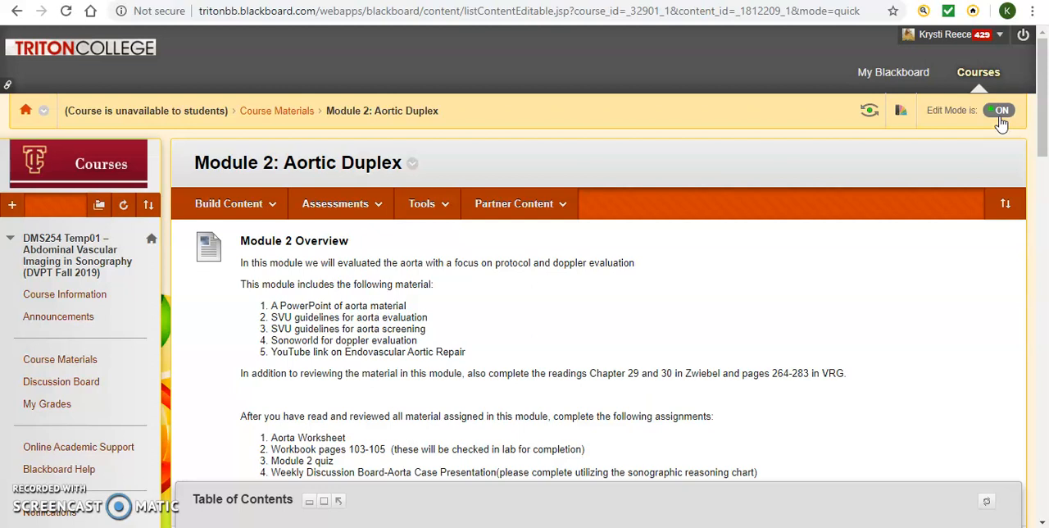
# Check the Course Materials page in Student Preview, and exit the preview with the option to delete the preview user and all data.
pyautogui.click(868, 115)
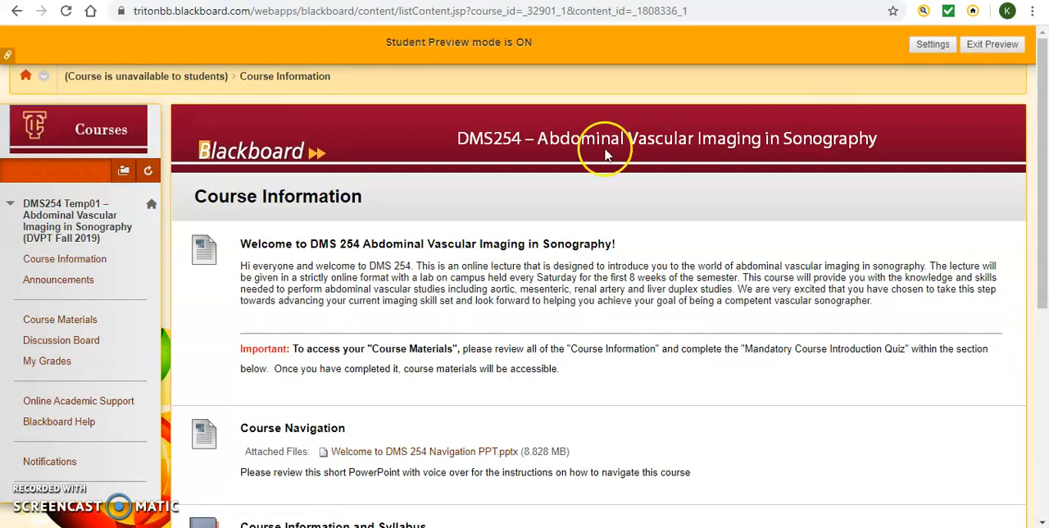
pyautogui.click(76, 327)
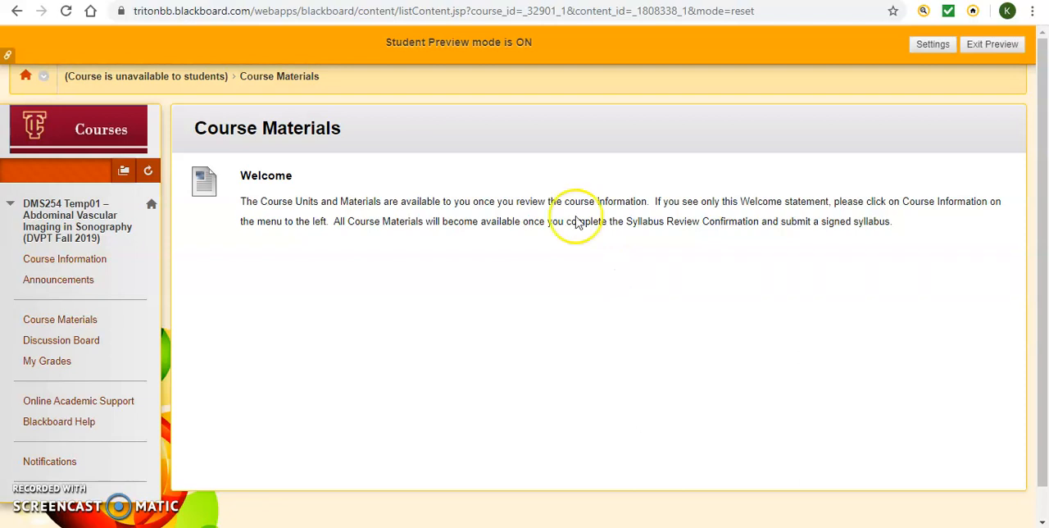
pyautogui.click(1002, 49)
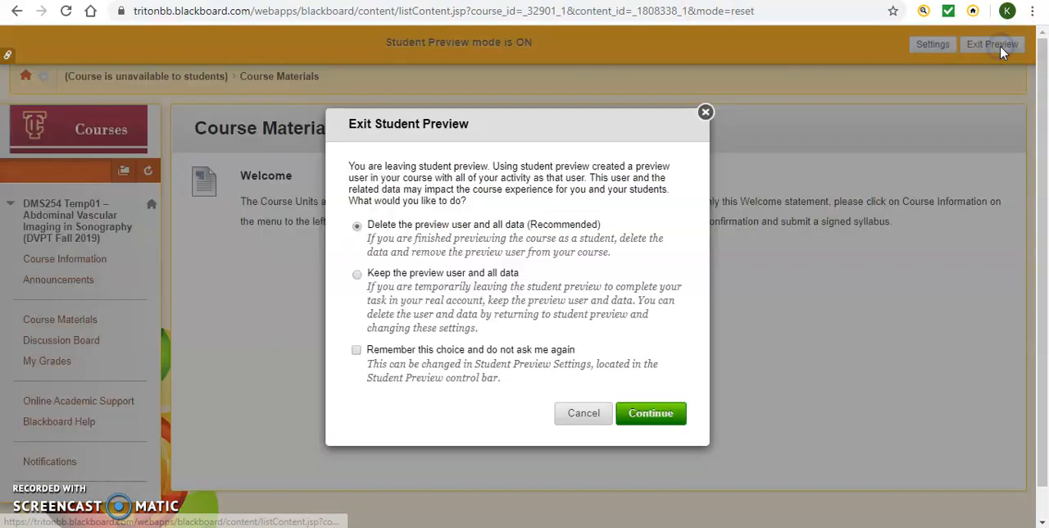
pyautogui.click(641, 410)
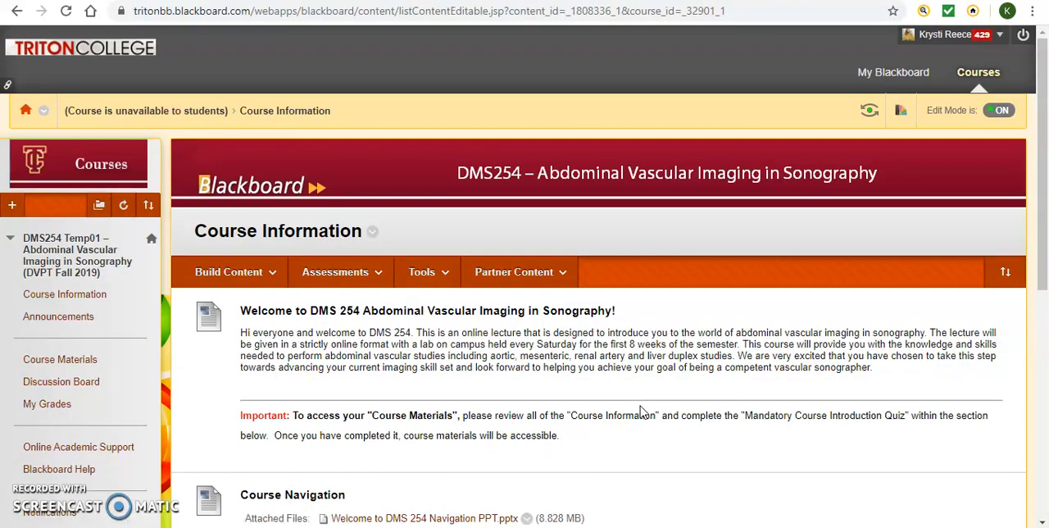
# Delete Rule 1 from the advanced adaptive release settings of Module 2: Aortic Duplex in Course Materials.
pyautogui.scroll(-2, 642, 412)
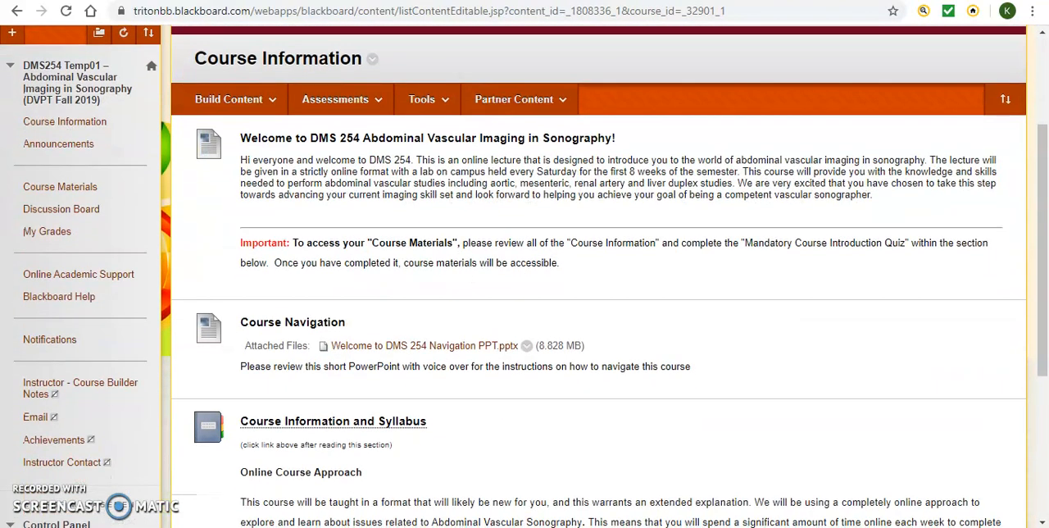
pyautogui.click(66, 190)
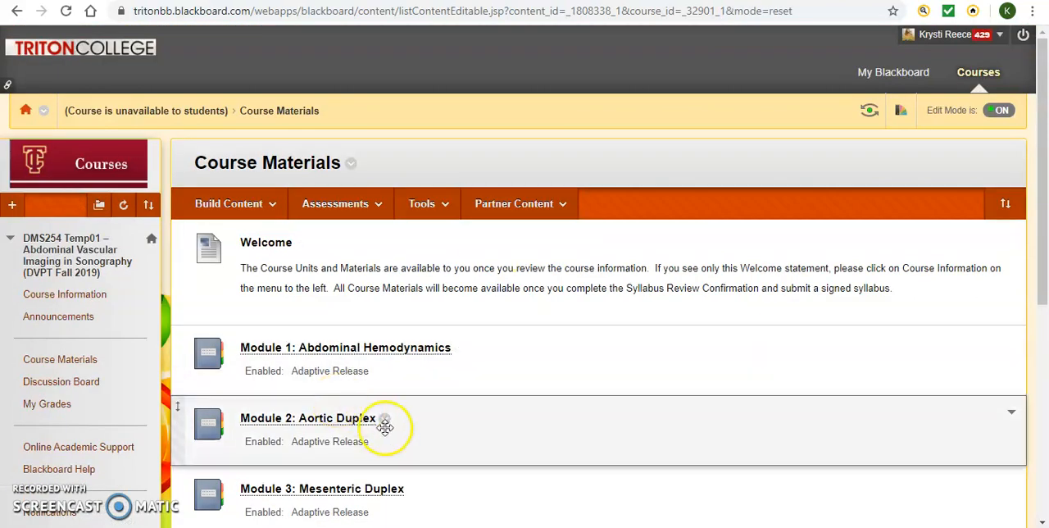
pyautogui.click(387, 421)
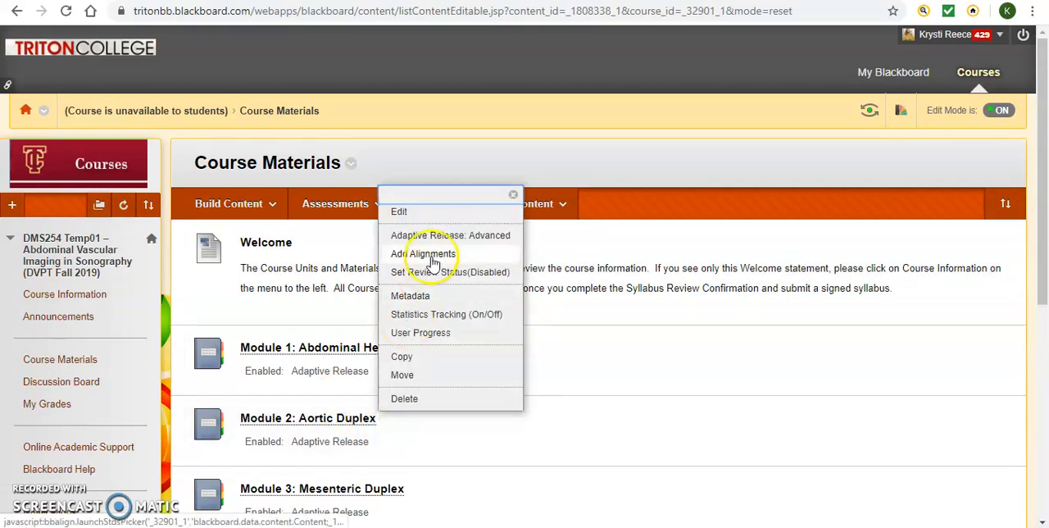
pyautogui.click(439, 236)
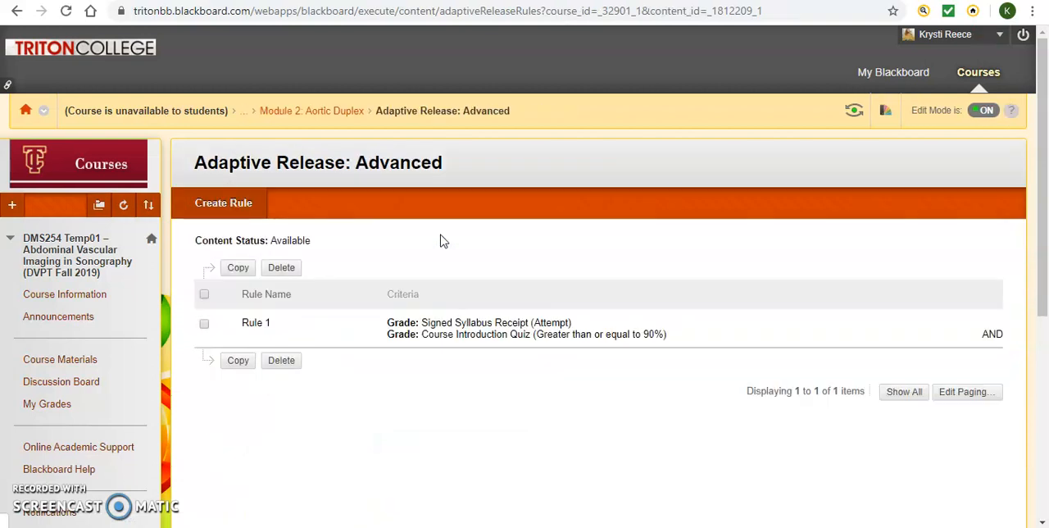
pyautogui.click(205, 324)
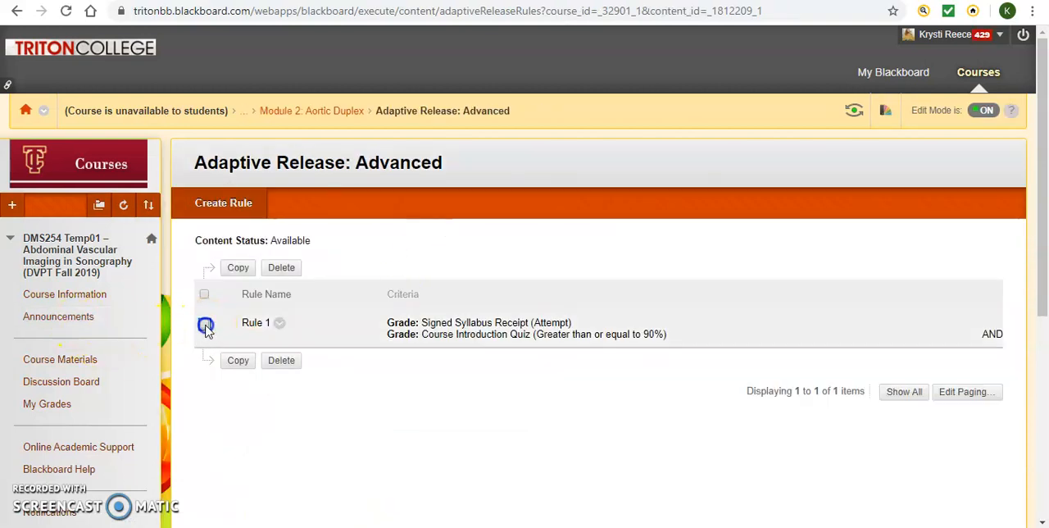
pyautogui.click(280, 362)
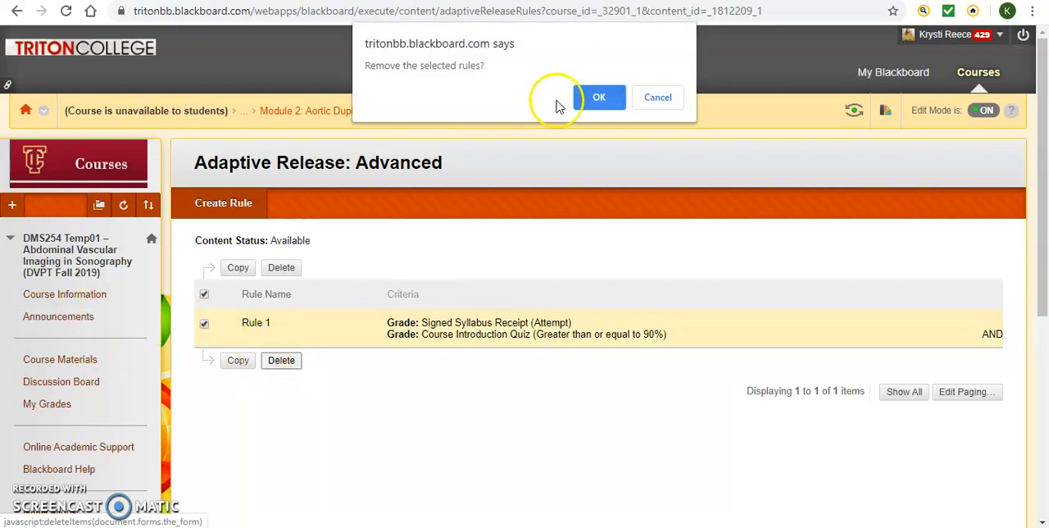
pyautogui.click(613, 97)
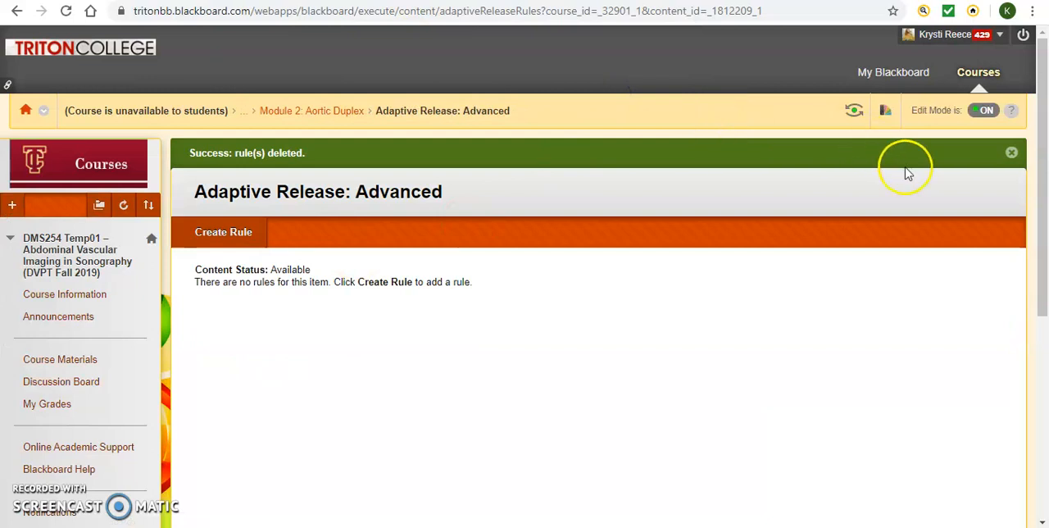
# Enter Student Preview and open Module 2: Aortic Duplex from the Course Materials page.
pyautogui.click(856, 112)
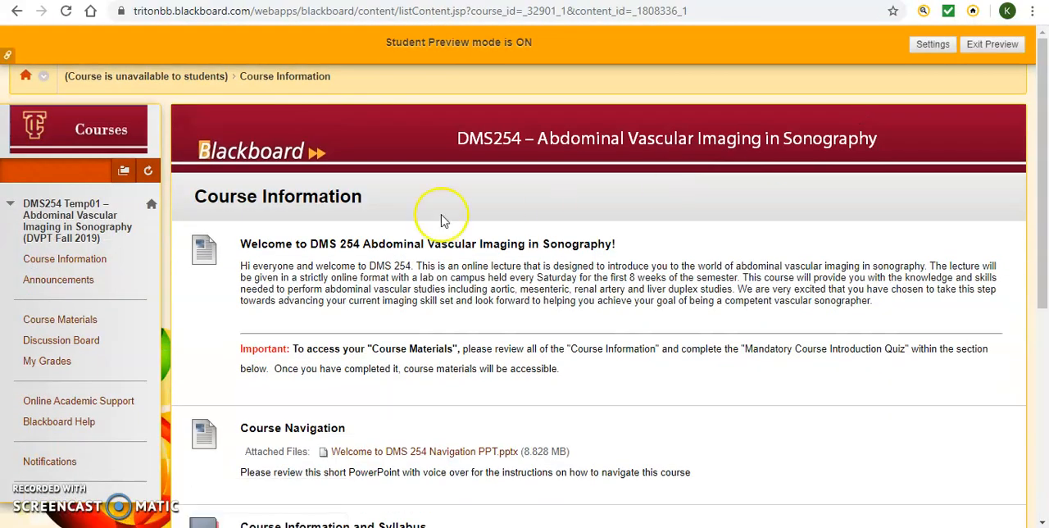
pyautogui.click(53, 324)
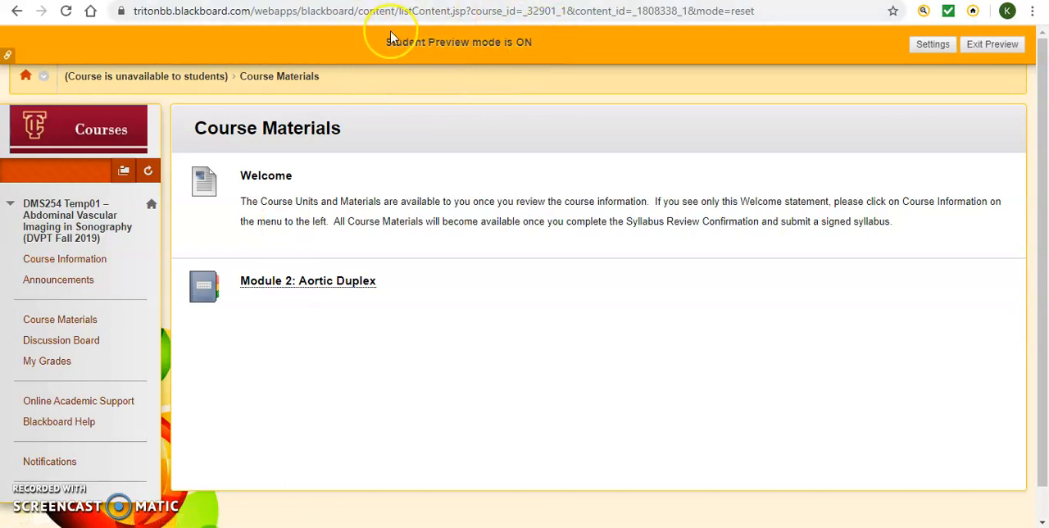
pyautogui.click(288, 283)
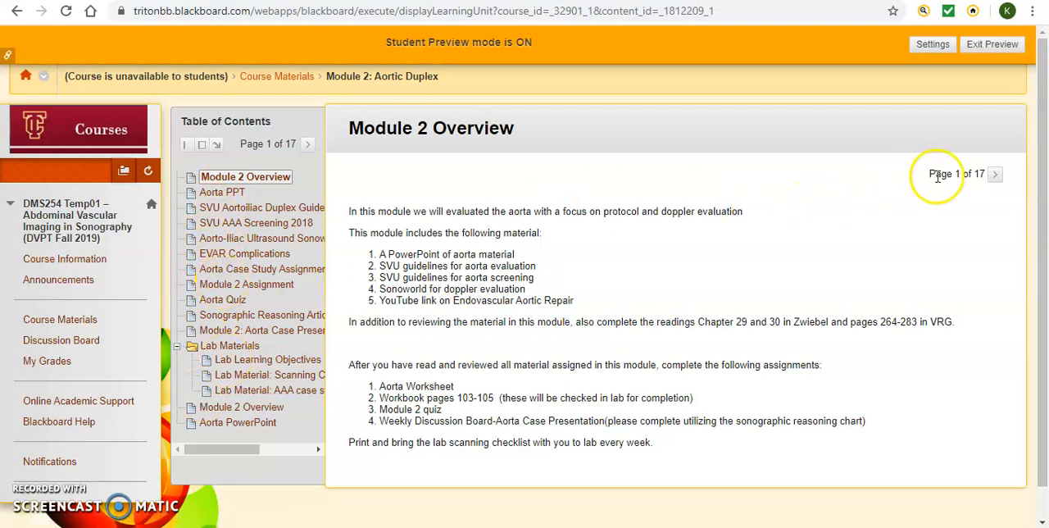
# Open the Aorta PPT page's attached presentation in PowerPoint, enable editing, play the slide show from the beginning and exit it.
pyautogui.click(995, 177)
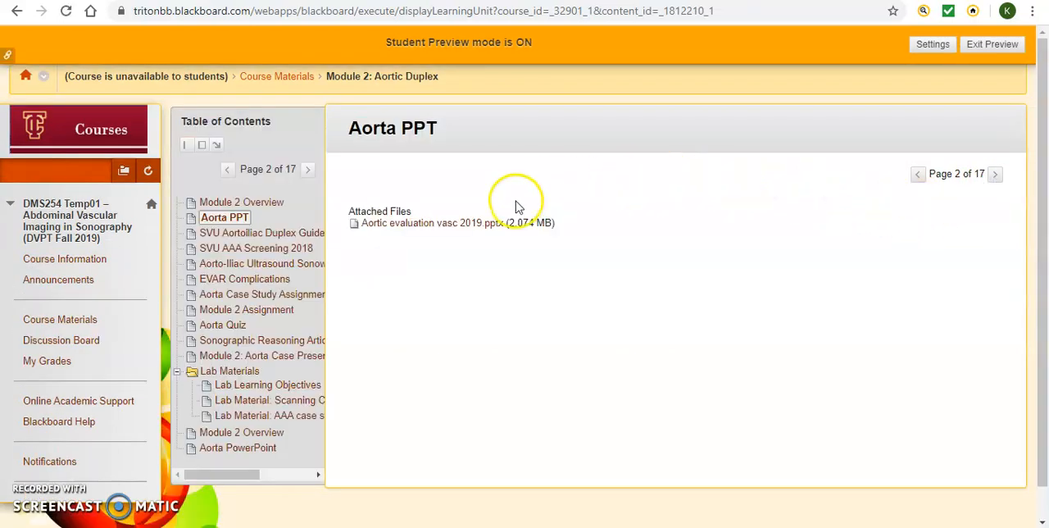
pyautogui.click(471, 229)
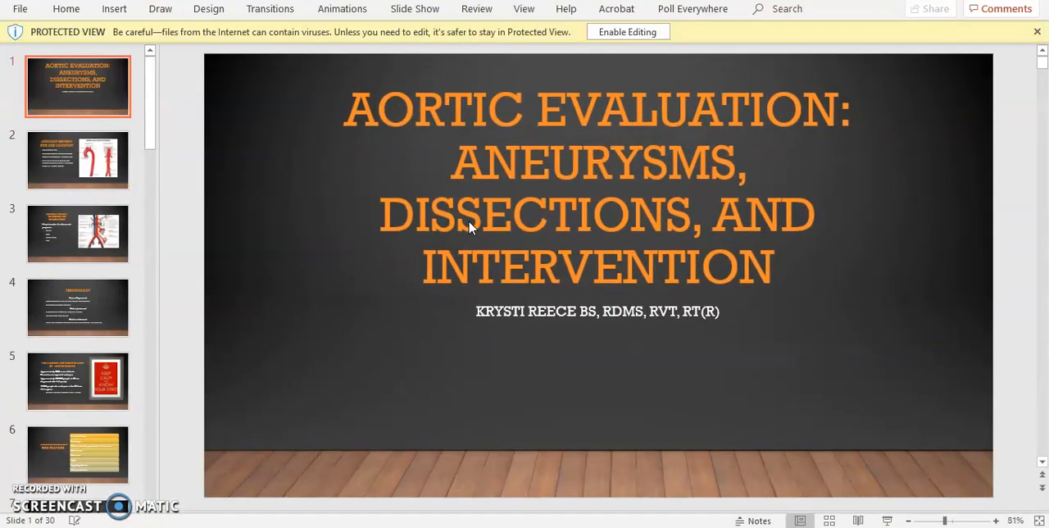
pyautogui.click(628, 32)
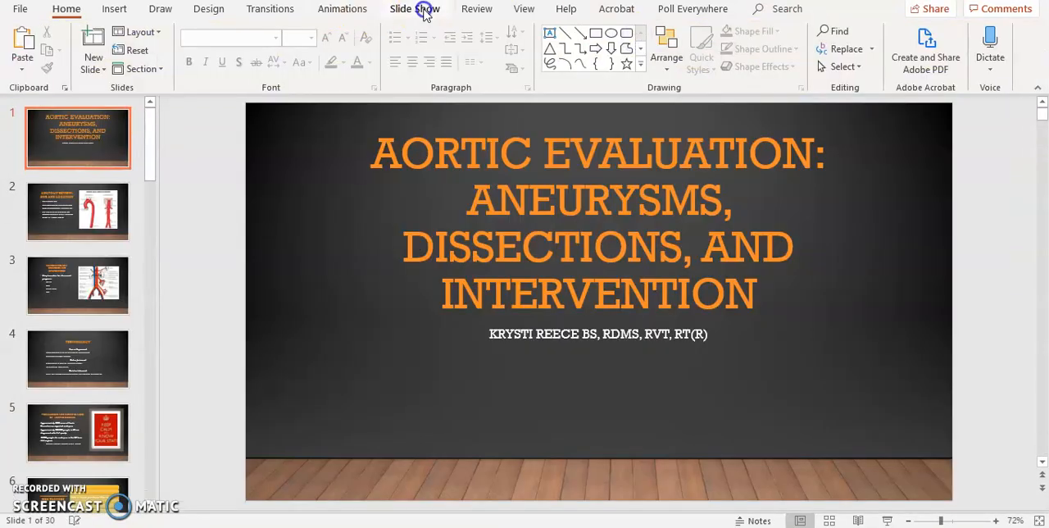
pyautogui.click(424, 10)
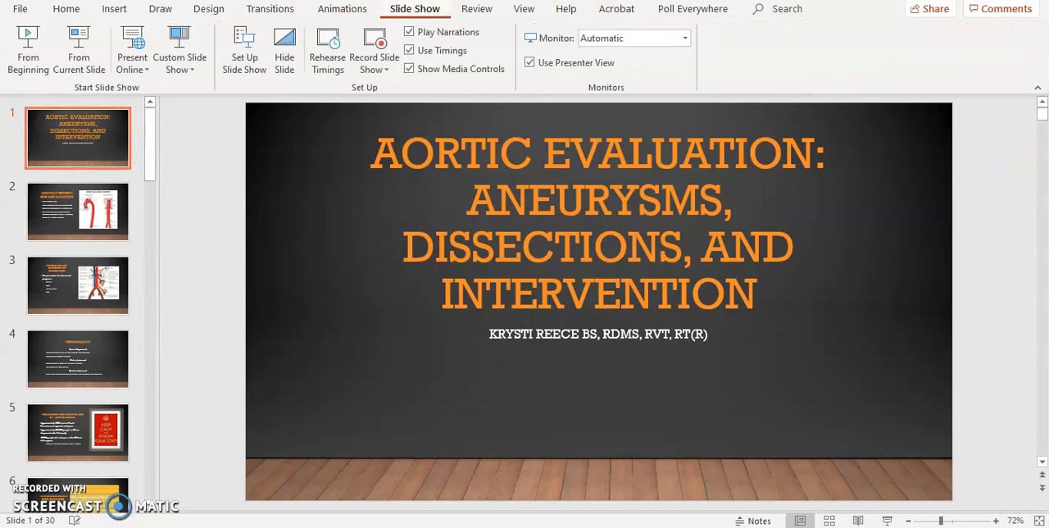
pyautogui.click(36, 66)
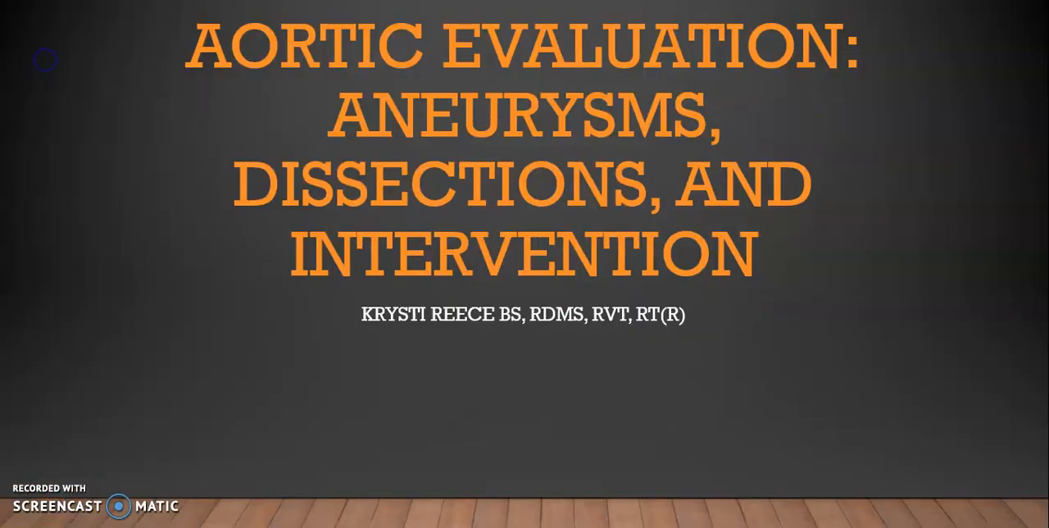
pyautogui.press('Escape')
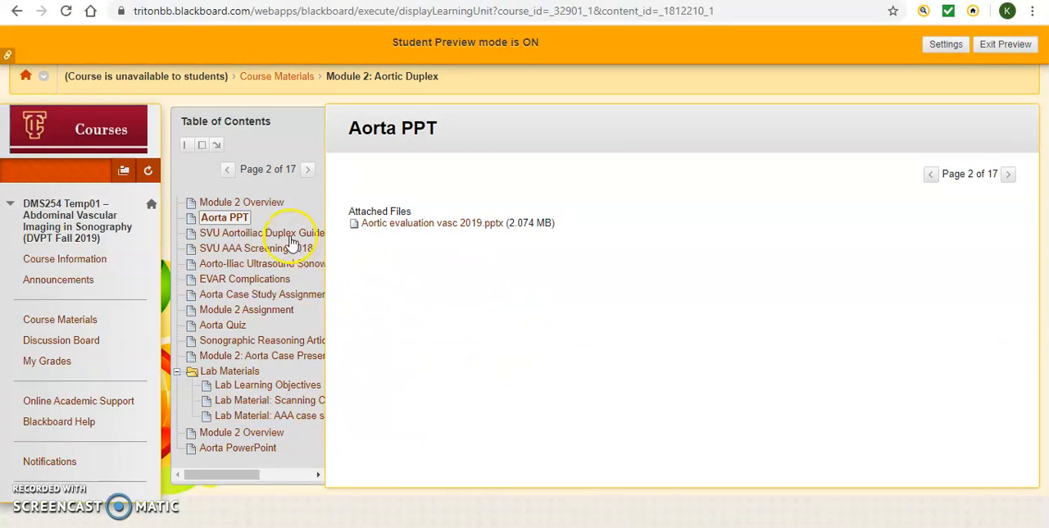
# Go to the module's SVU Aortoiliac Duplex Guidelines 2018 page, look through the linked document and return to the module.
pyautogui.click(1008, 176)
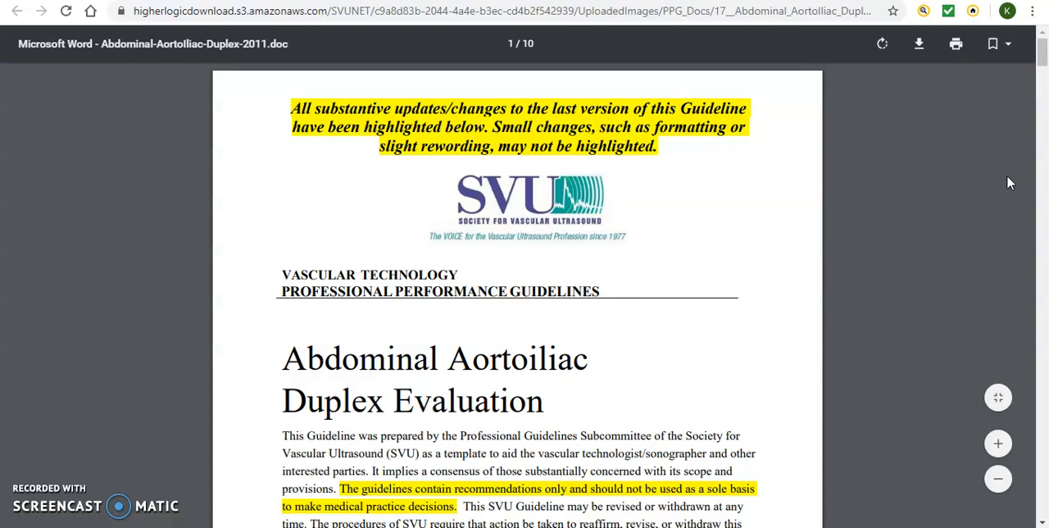
pyautogui.click(1042, 50)
pyautogui.moveTo(1042, 51); pyautogui.dragTo(1043, 215)
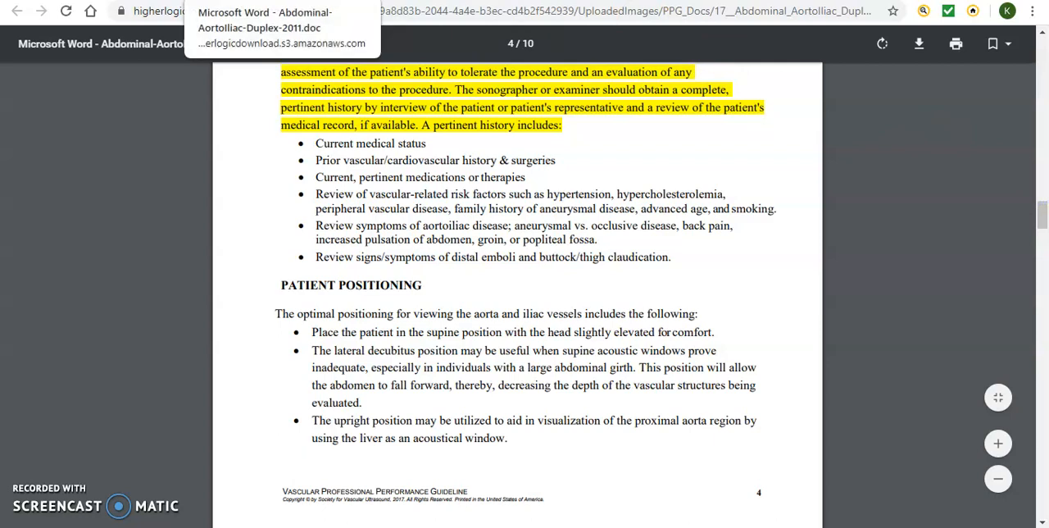
pyautogui.click(367, 0)
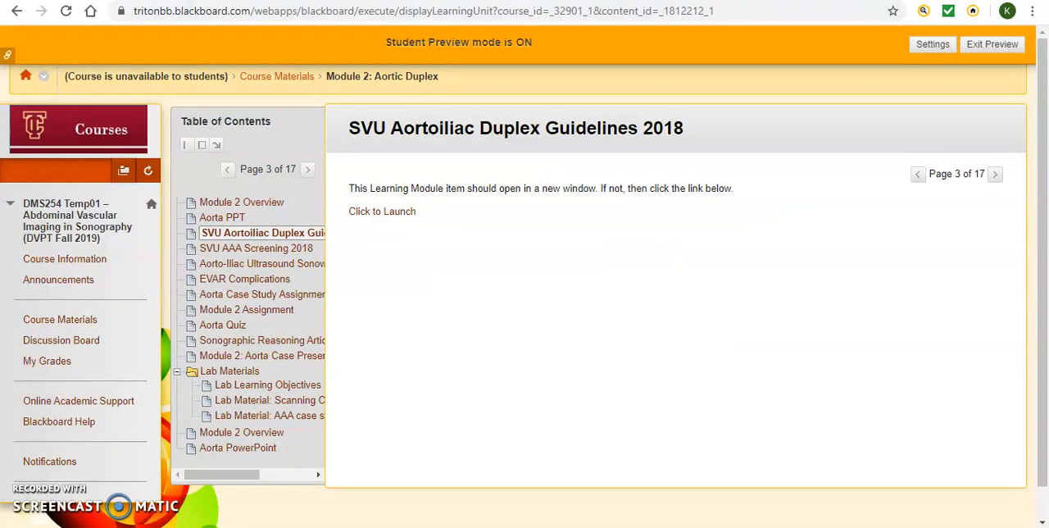
# View the EVAR Complications page and open the Aorta Case Study assignment from the module's table of contents.
pyautogui.click(244, 281)
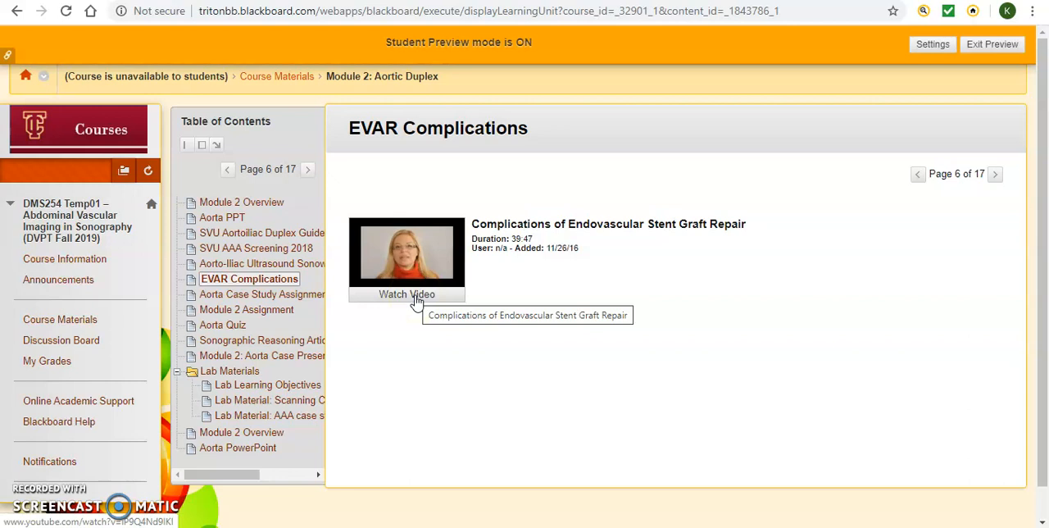
pyautogui.click(270, 299)
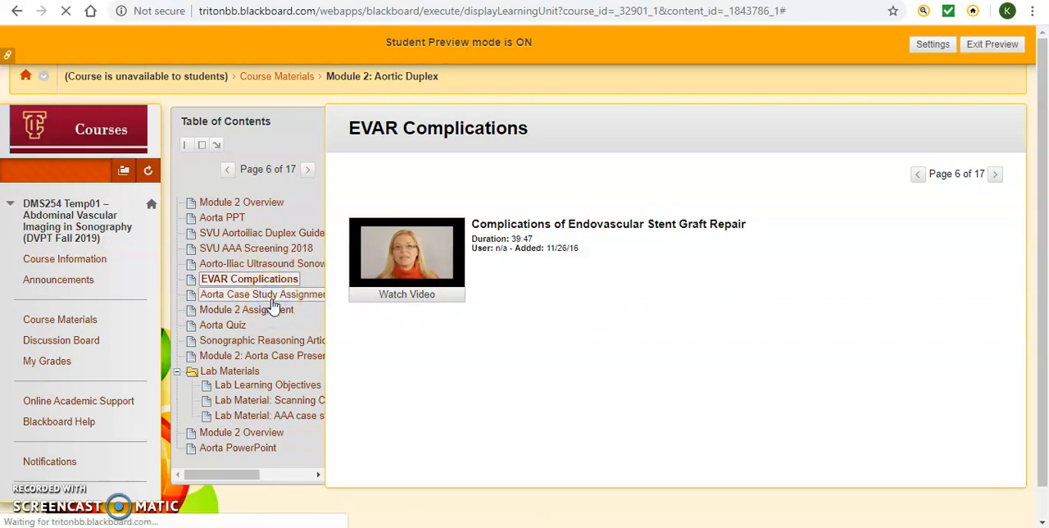